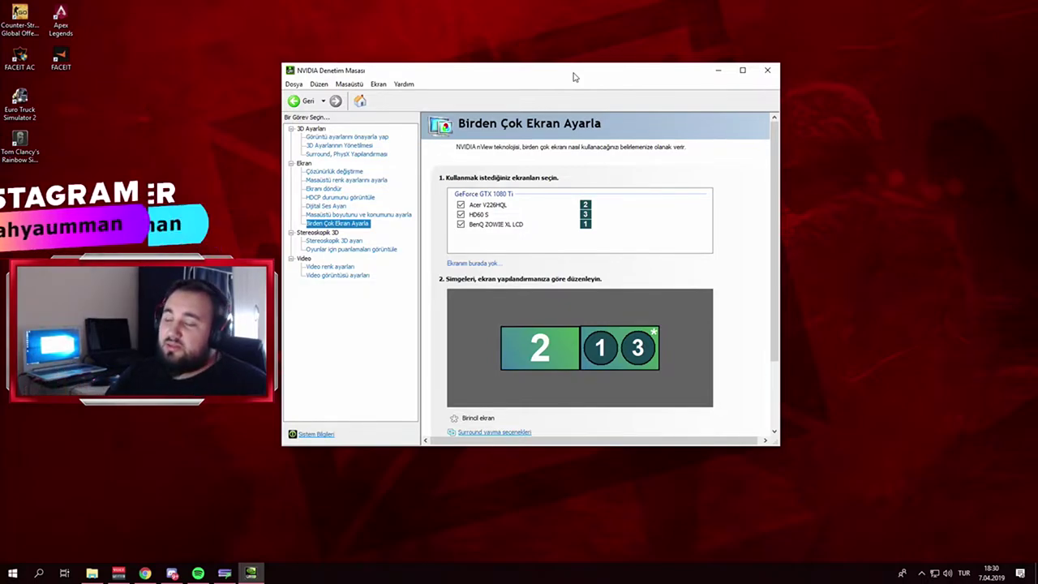
{"action": "left_click_drag", "start_coordinate": [573, 77], "coordinate": [557, 73]}
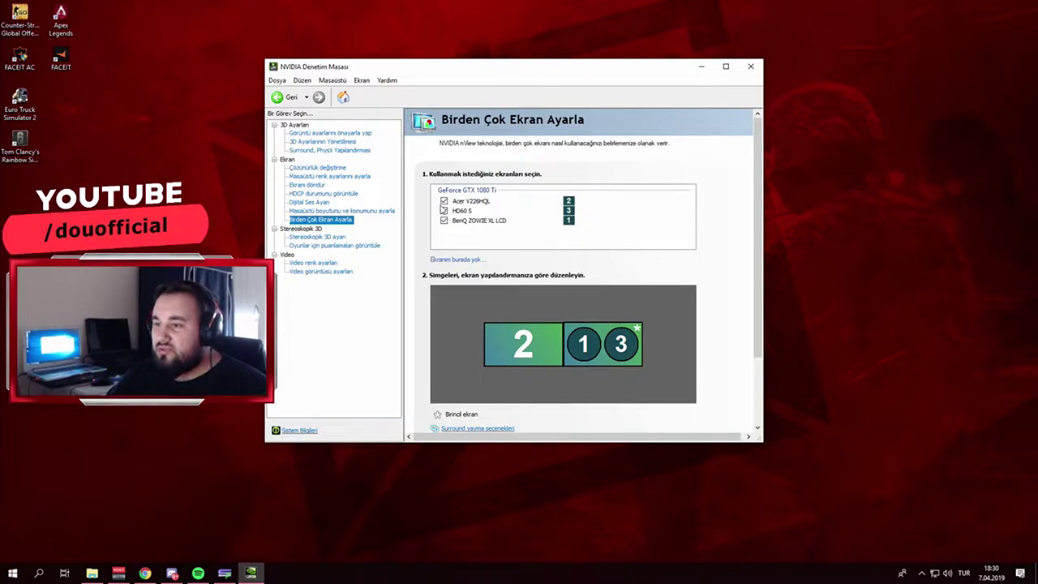
{"action": "right_click", "coordinate": [196, 155]}
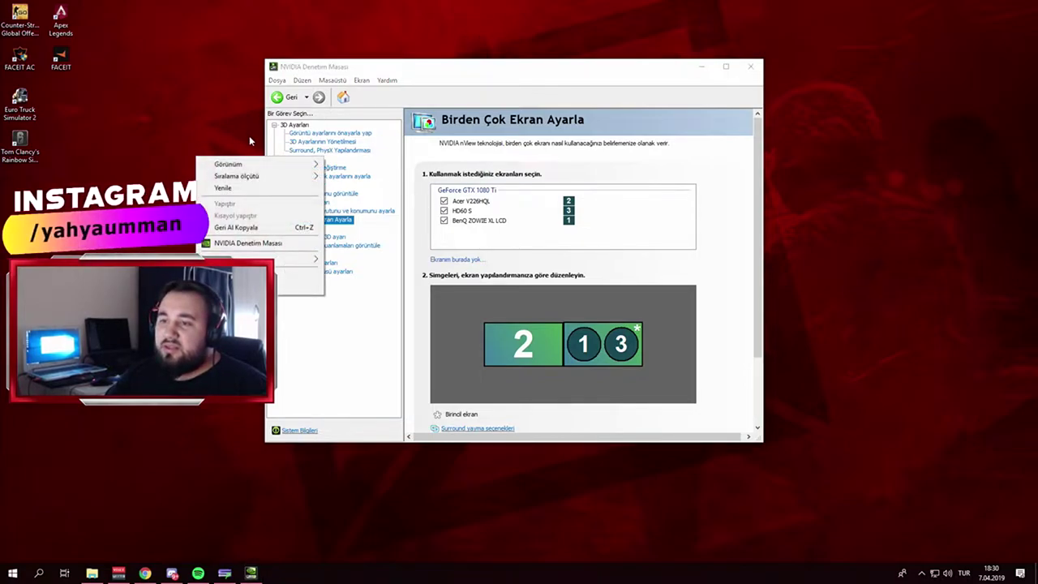
{"action": "left_click", "coordinate": [466, 65]}
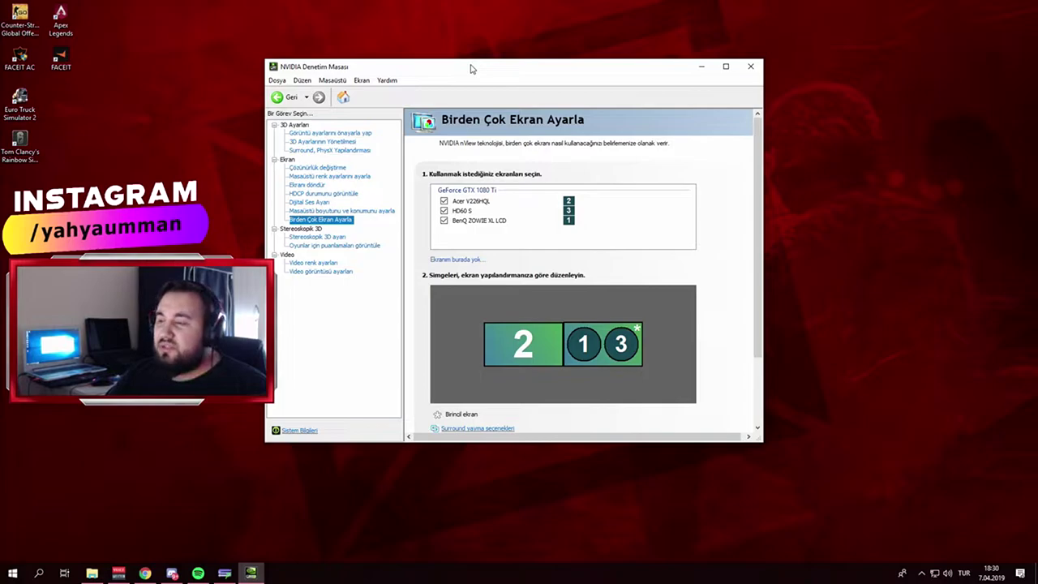
{"action": "left_click_drag", "start_coordinate": [487, 71], "coordinate": [490, 75]}
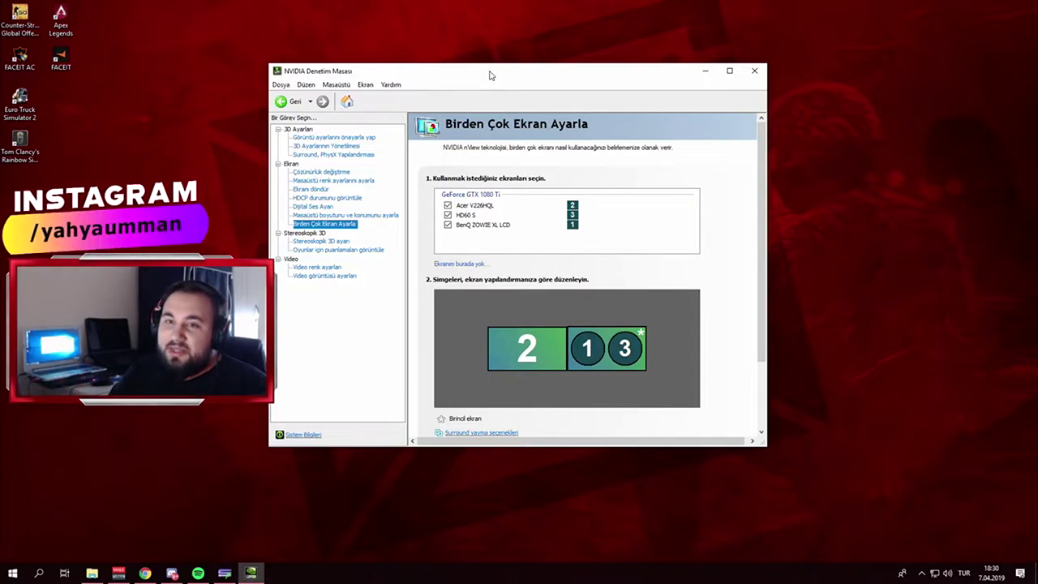
{"action": "left_click_drag", "start_coordinate": [524, 75], "coordinate": [513, 73]}
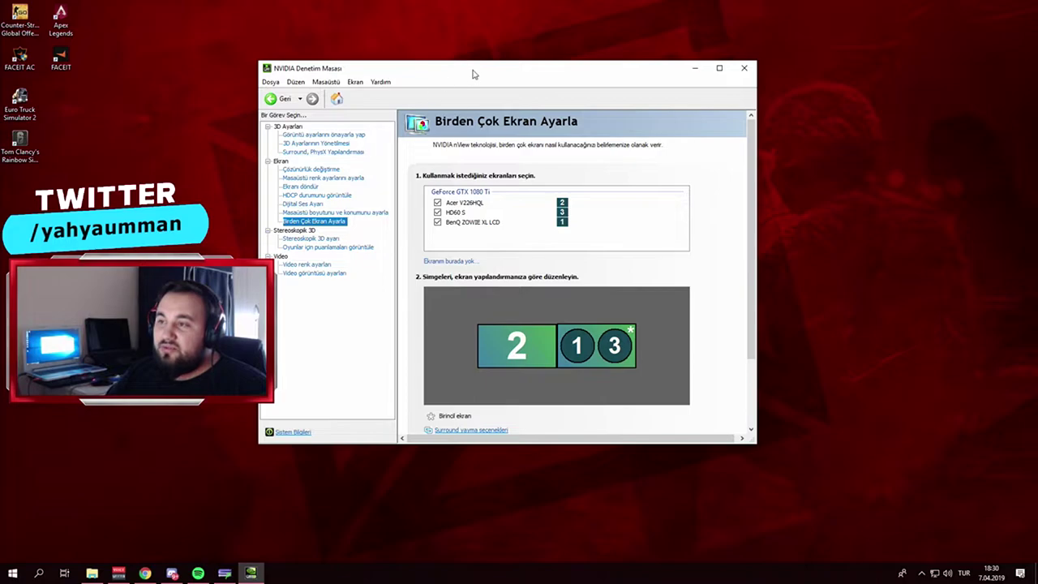
{"action": "left_click_drag", "start_coordinate": [532, 78], "coordinate": [535, 75]}
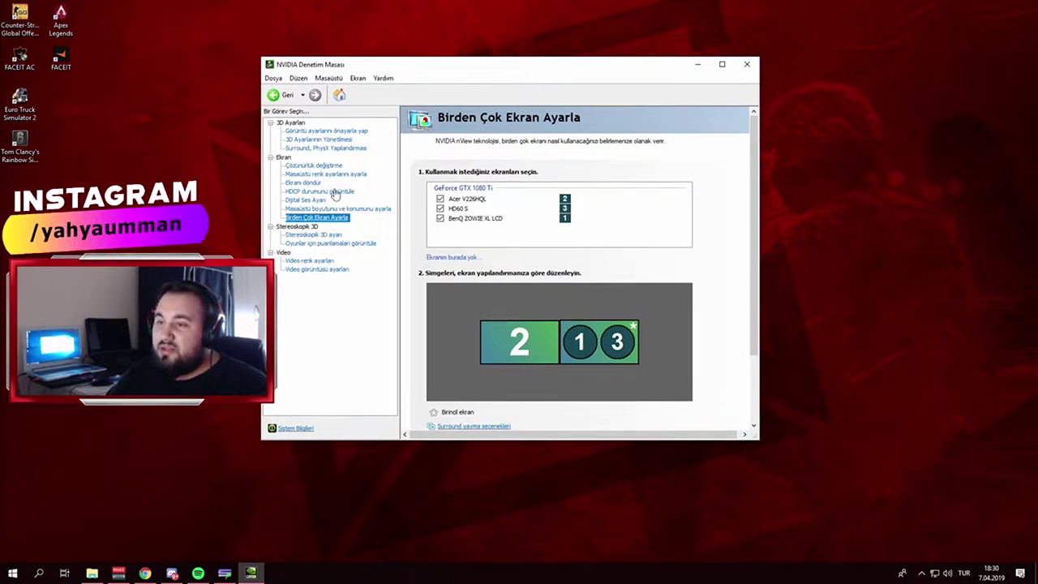
{"action": "left_click_drag", "start_coordinate": [492, 70], "coordinate": [499, 75]}
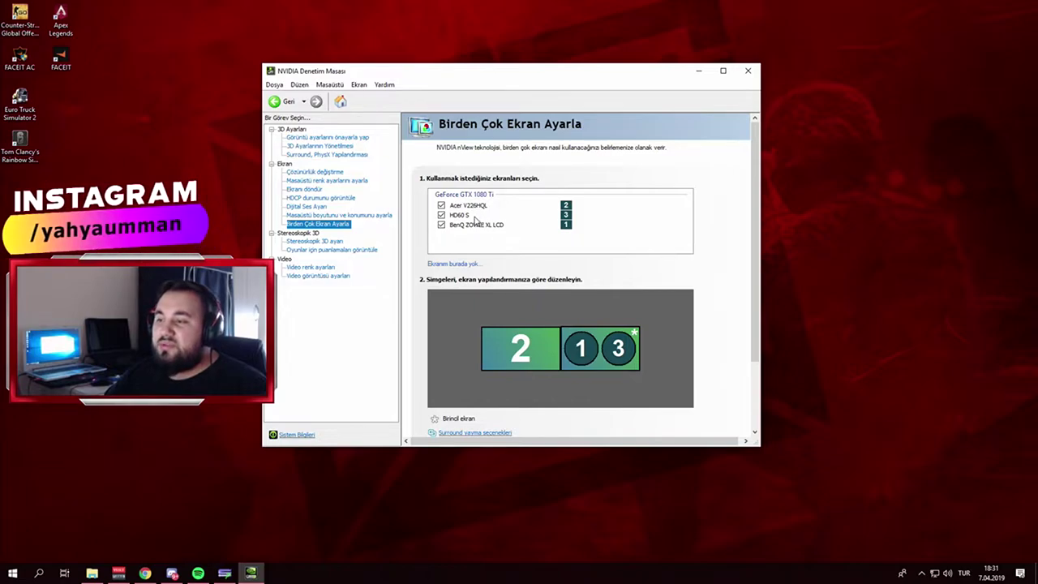
Select the HD60 S display and view the Kaynağı kopyala source options for display 3 in the multi-display layout.
{"action": "left_click", "coordinate": [474, 219]}
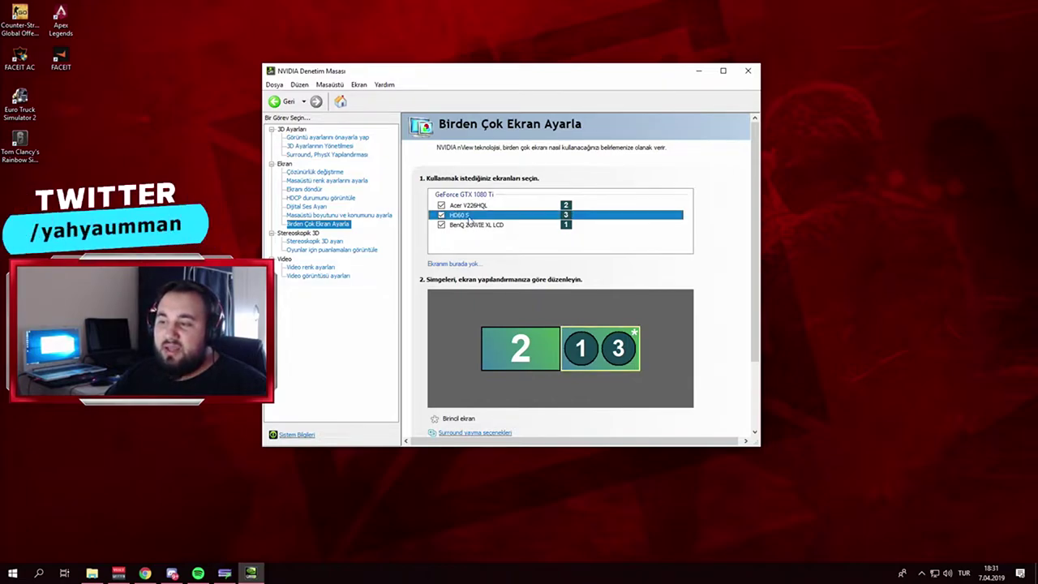
{"action": "right_click", "coordinate": [616, 351]}
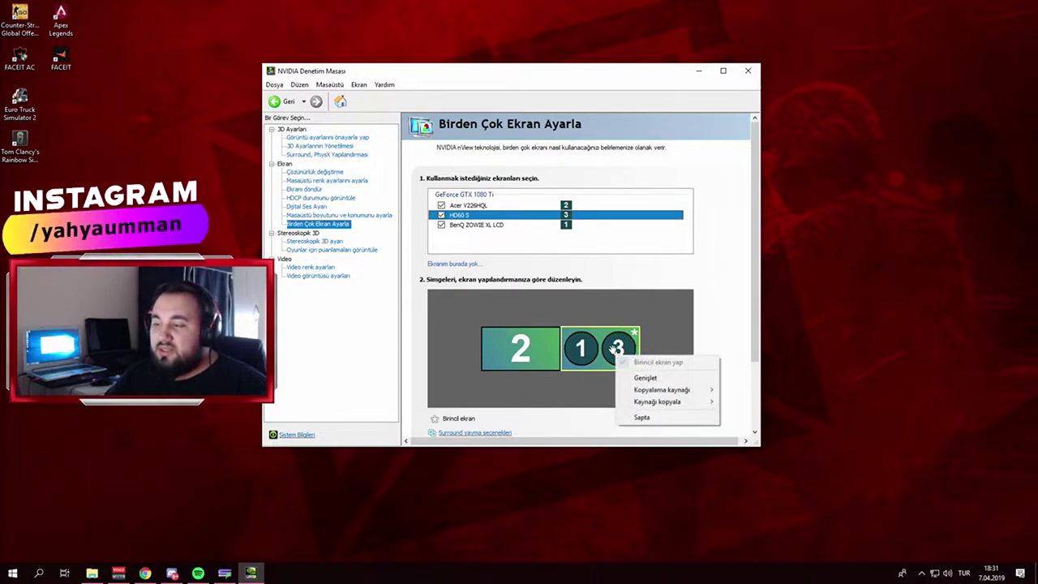
{"action": "mouse_move", "coordinate": [690, 401]}
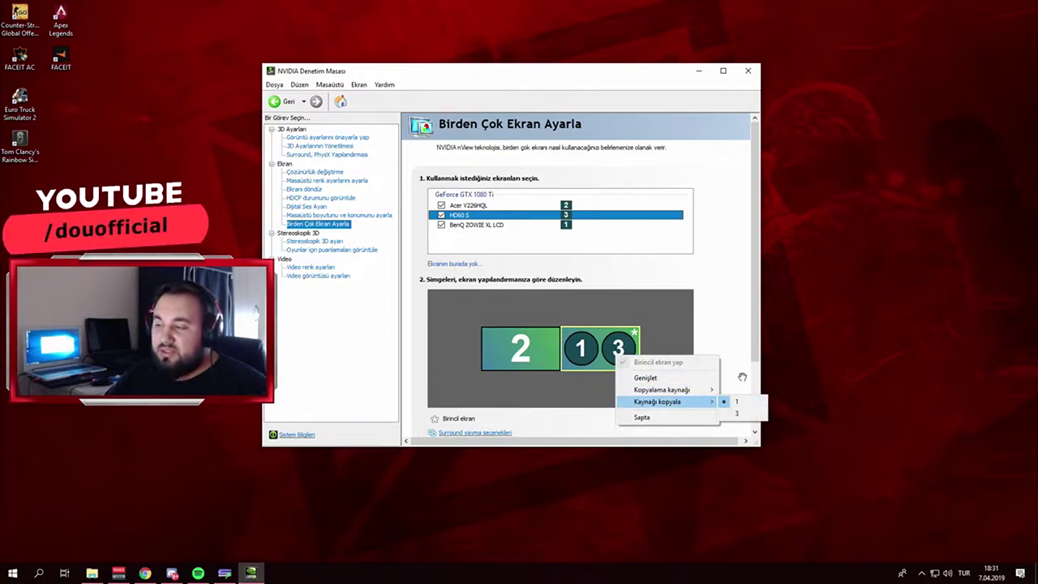
{"action": "left_click", "coordinate": [755, 341]}
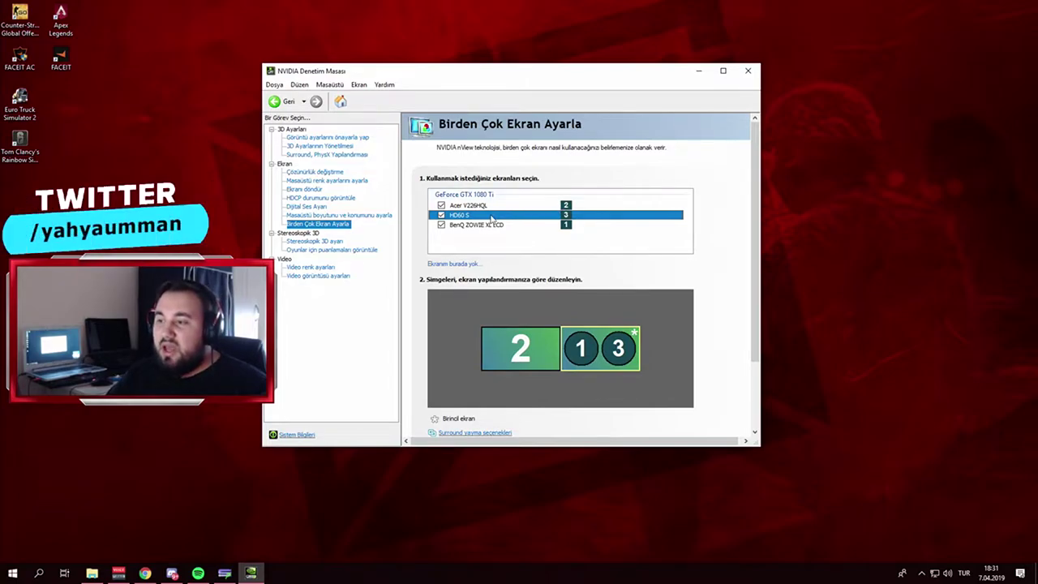
Close the NVIDIA control panel and bring up the Windows advanced display settings for Ekran 1: ZOWIE XL LCD in a non-maximized window.
{"action": "left_click", "coordinate": [748, 71]}
{"action": "right_click", "coordinate": [410, 126]}
{"action": "left_click", "coordinate": [475, 243]}
{"action": "scroll", "coordinate": [339, 325], "scroll_direction": "down", "scroll_amount": 3}
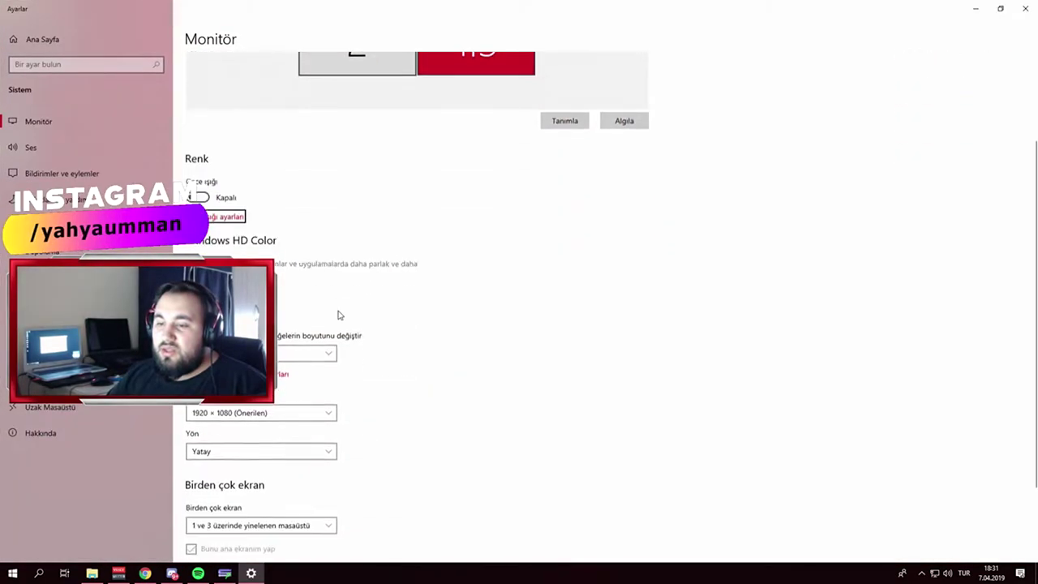
{"action": "left_click", "coordinate": [235, 508]}
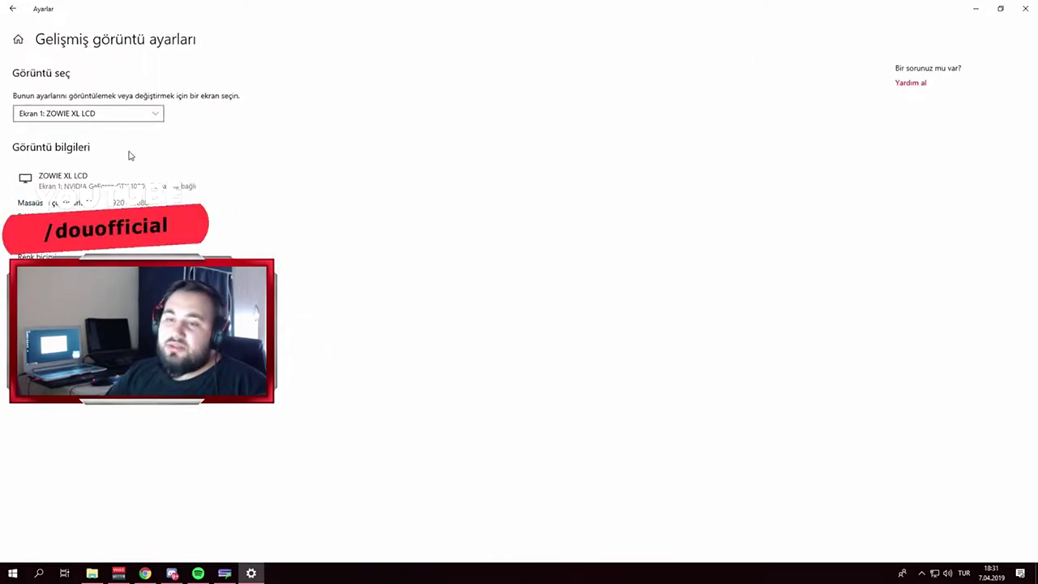
{"action": "left_click", "coordinate": [998, 8]}
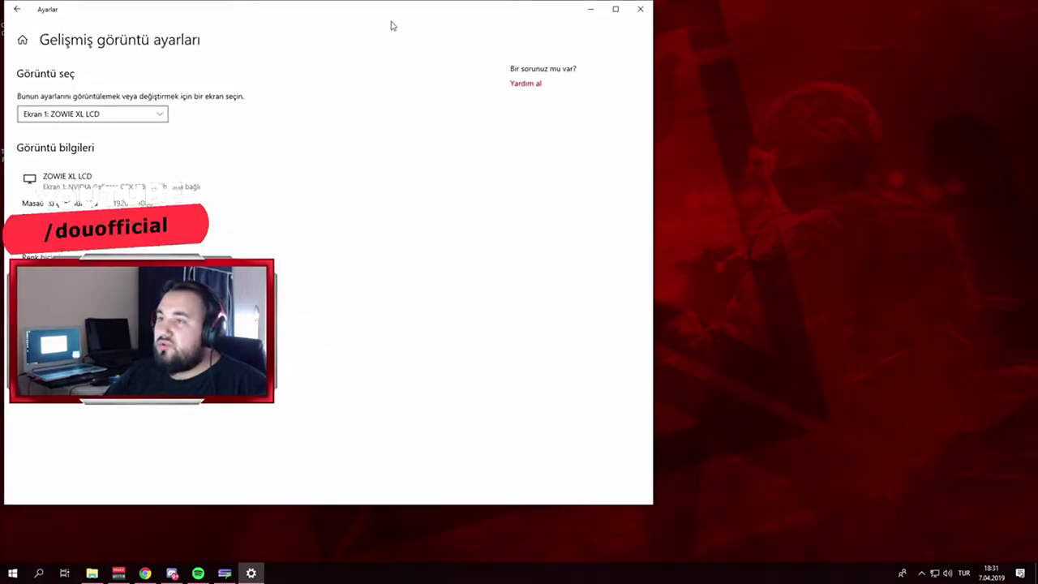
{"action": "left_click_drag", "start_coordinate": [442, 15], "coordinate": [820, 25]}
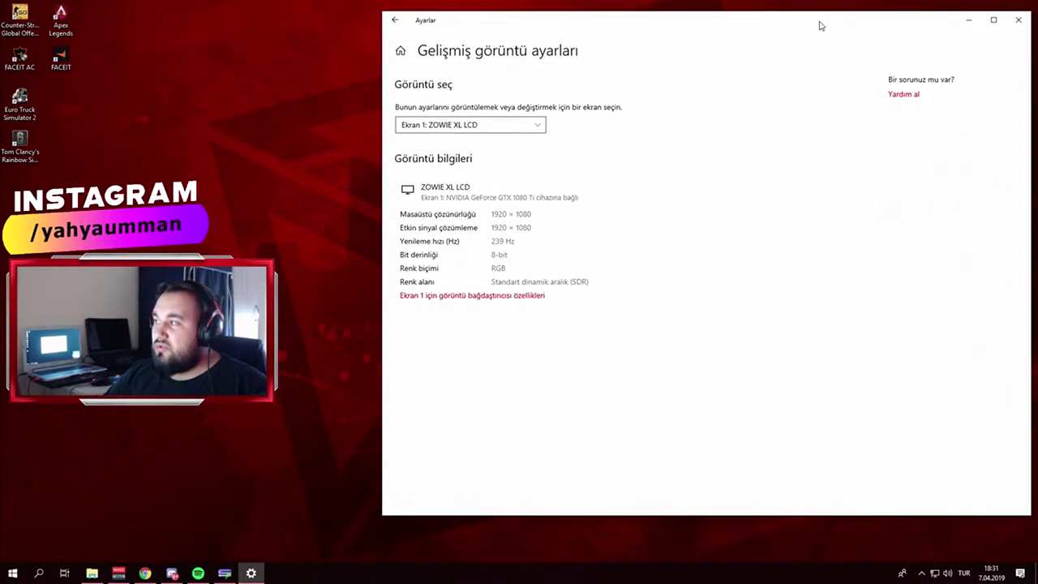
Set the screen refresh rate to 240 Hertz in display 1's adapter properties and accept the dialog.
{"action": "left_click", "coordinate": [468, 297]}
{"action": "left_click_drag", "start_coordinate": [223, 121], "coordinate": [333, 108]}
{"action": "left_click", "coordinate": [285, 127]}
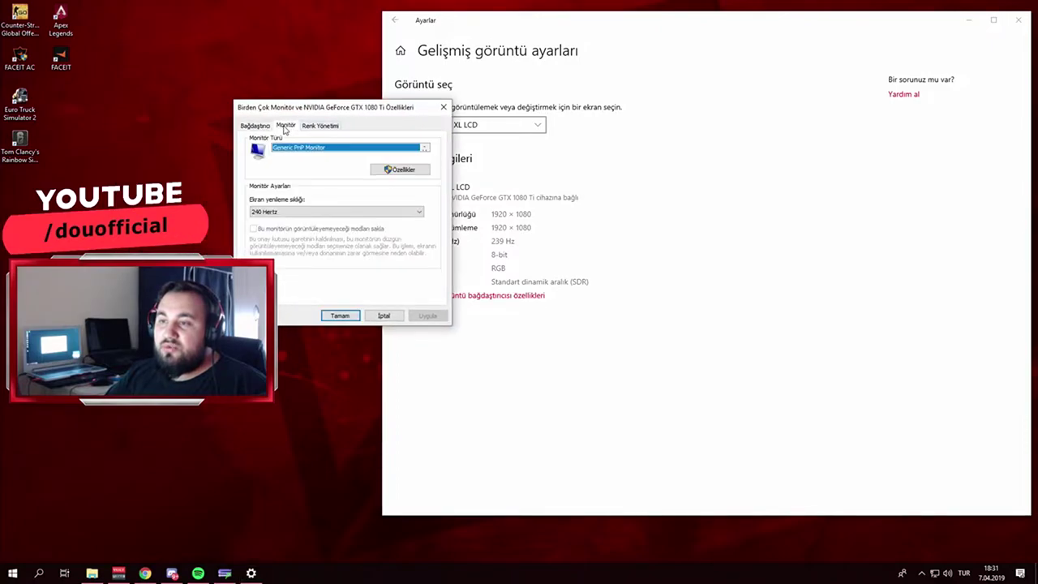
{"action": "left_click", "coordinate": [329, 212]}
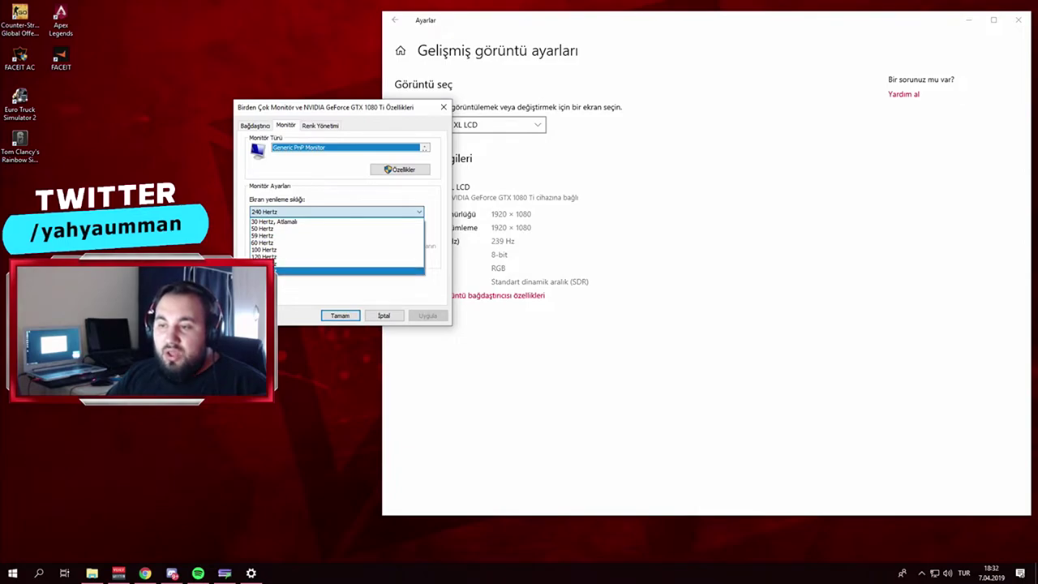
{"action": "left_click", "coordinate": [294, 270]}
{"action": "left_click", "coordinate": [355, 313]}
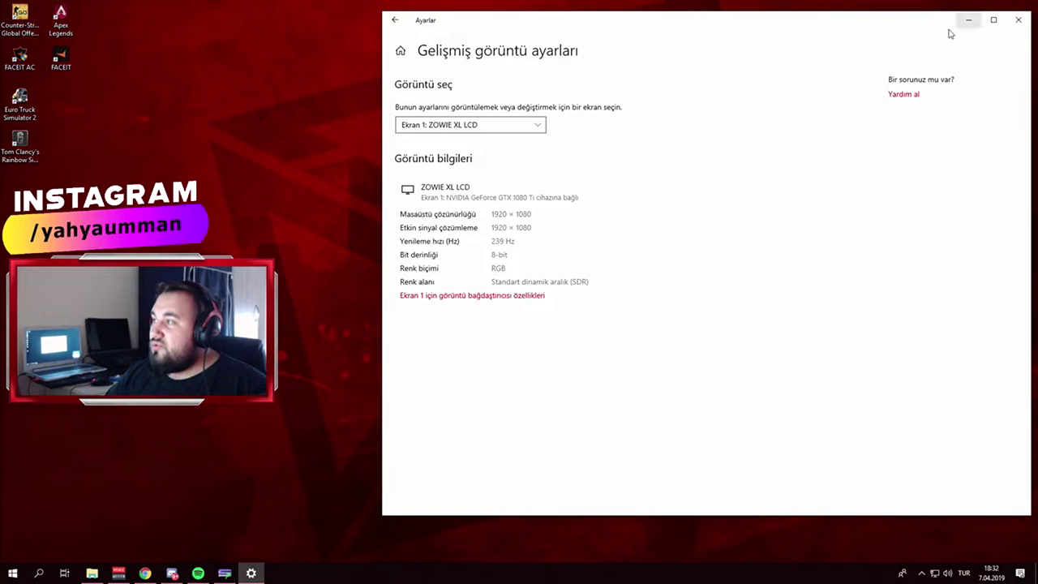
Return to the main Monitör page to view the display arrangement, and close the Windows settings.
{"action": "left_click", "coordinate": [395, 20]}
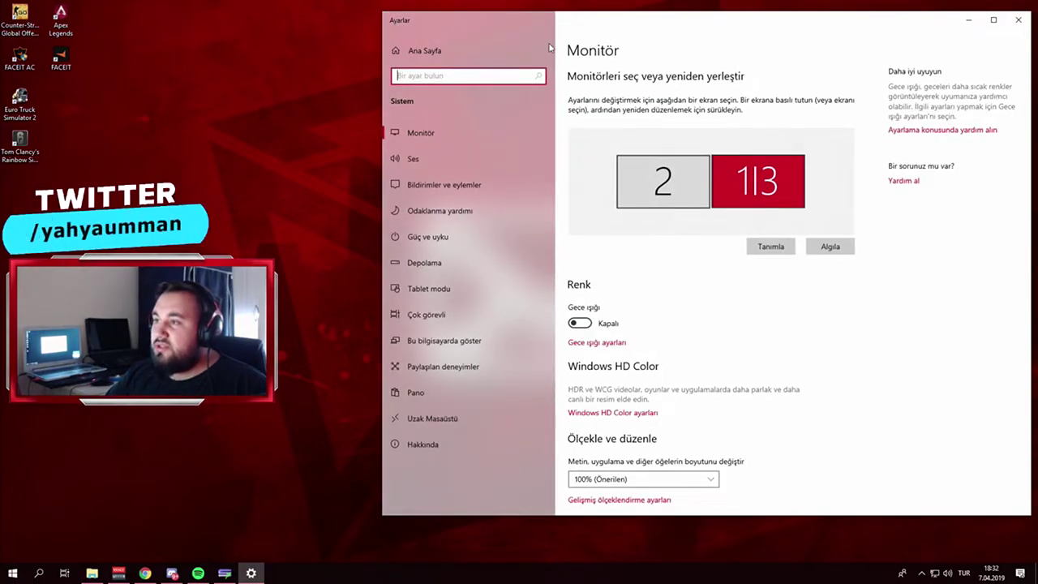
{"action": "left_click_drag", "start_coordinate": [705, 27], "coordinate": [507, 40]}
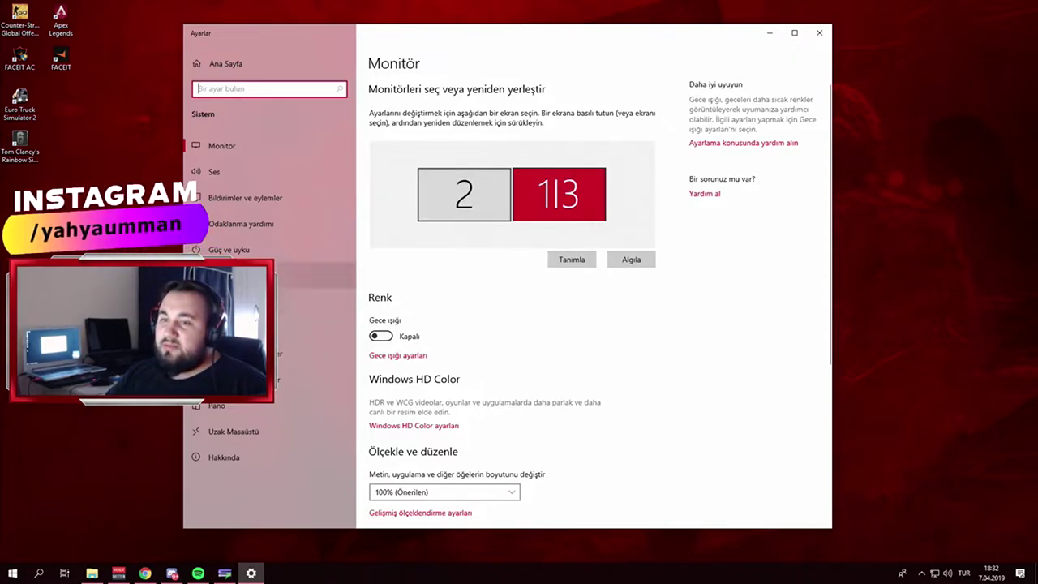
{"action": "left_click", "coordinate": [123, 249]}
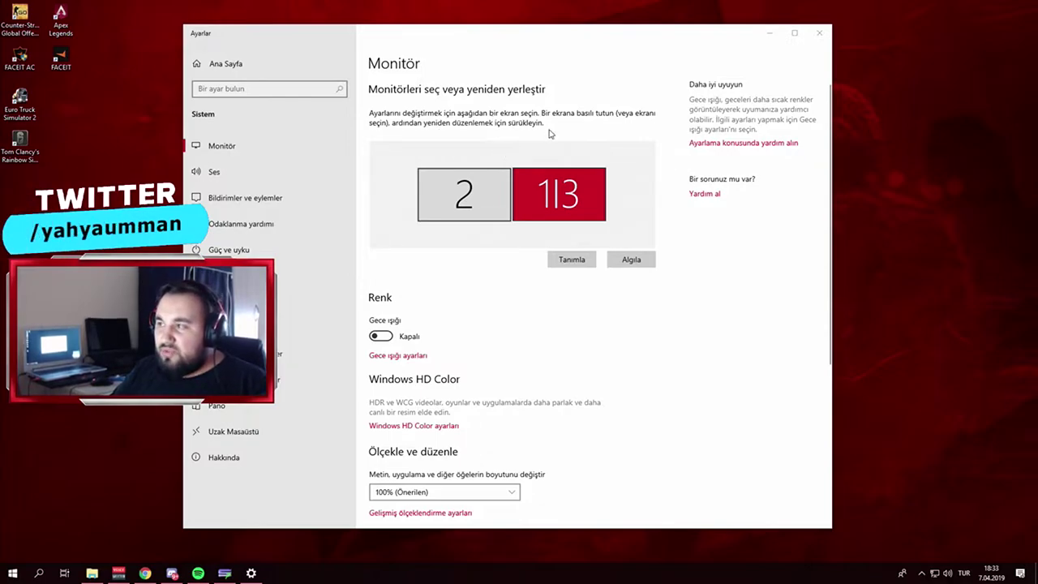
{"action": "left_click", "coordinate": [818, 37]}
{"action": "left_click", "coordinate": [817, 36]}
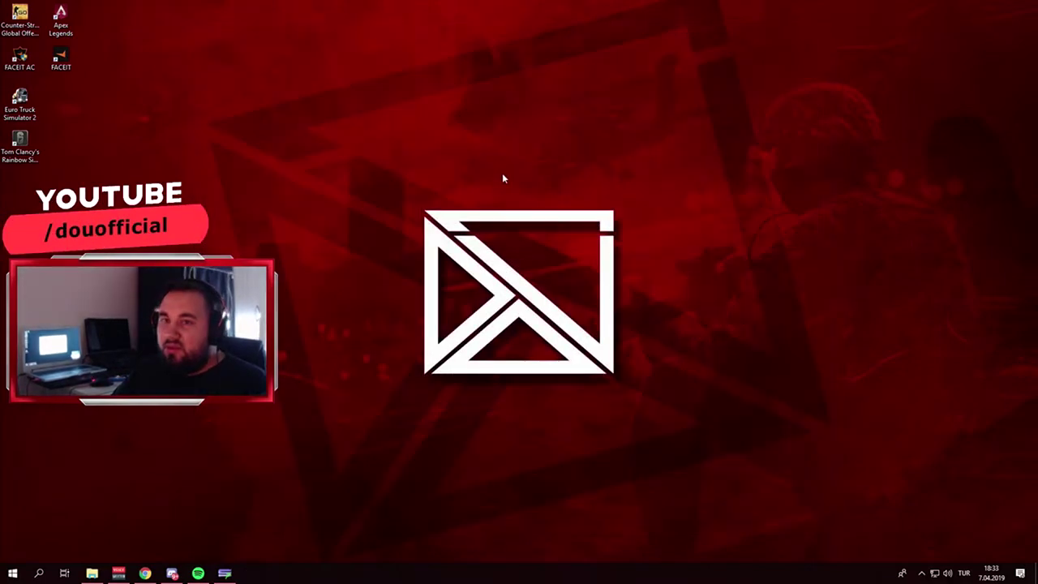
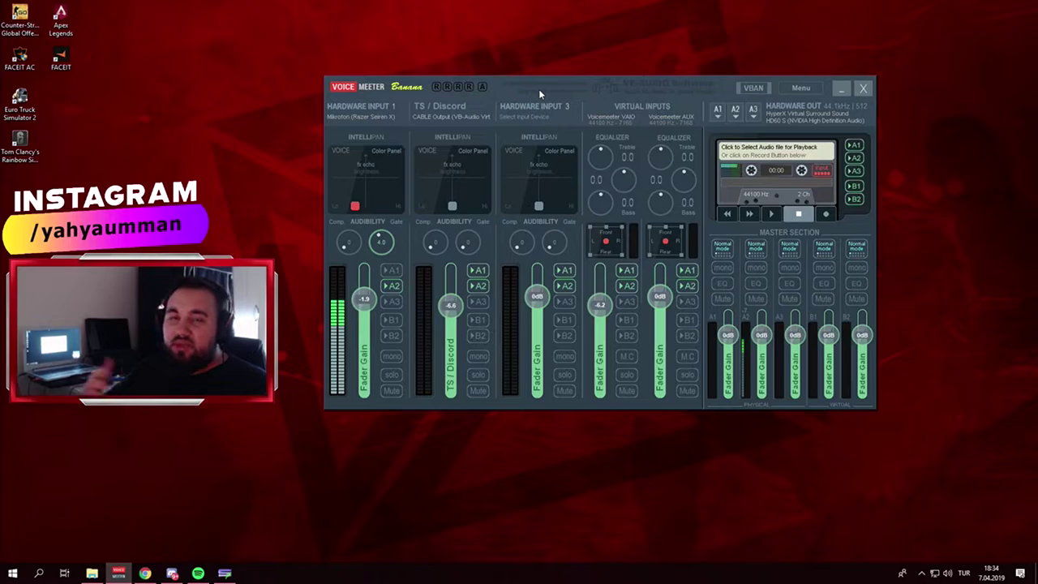
{"action": "left_click_drag", "start_coordinate": [556, 80], "coordinate": [544, 64]}
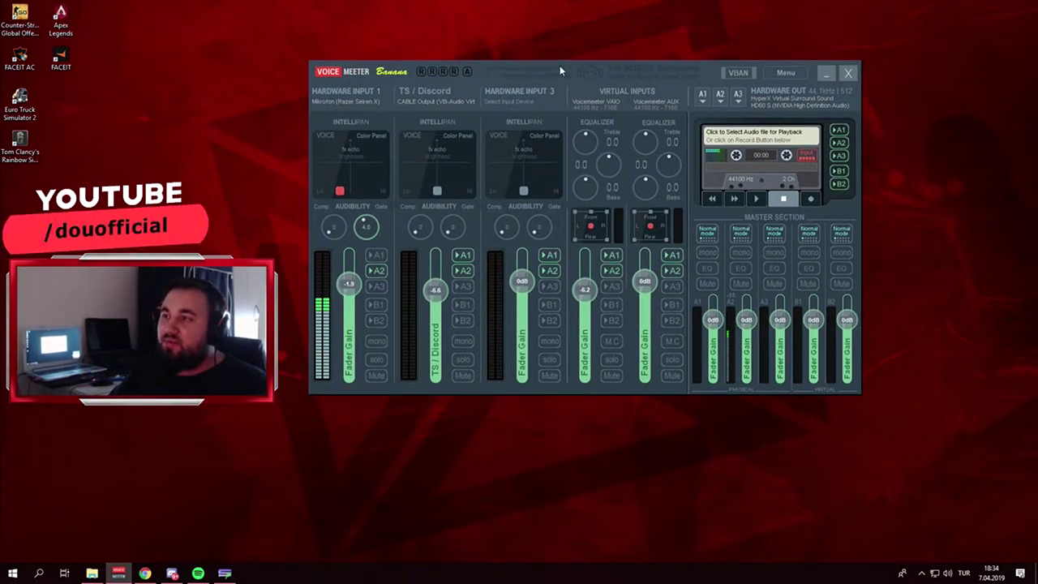
{"action": "left_click_drag", "start_coordinate": [542, 73], "coordinate": [541, 74]}
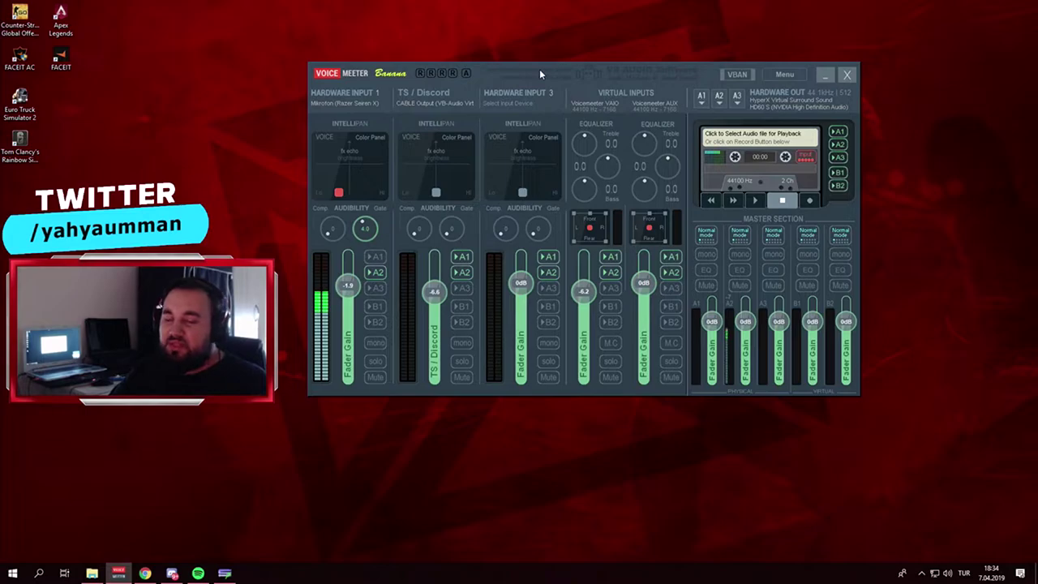
{"action": "mouse_move", "coordinate": [537, 73]}
{"action": "left_mouse_down"}
{"action": "mouse_move", "coordinate": [518, 86]}
{"action": "mouse_move", "coordinate": [520, 69]}
{"action": "left_mouse_up"}
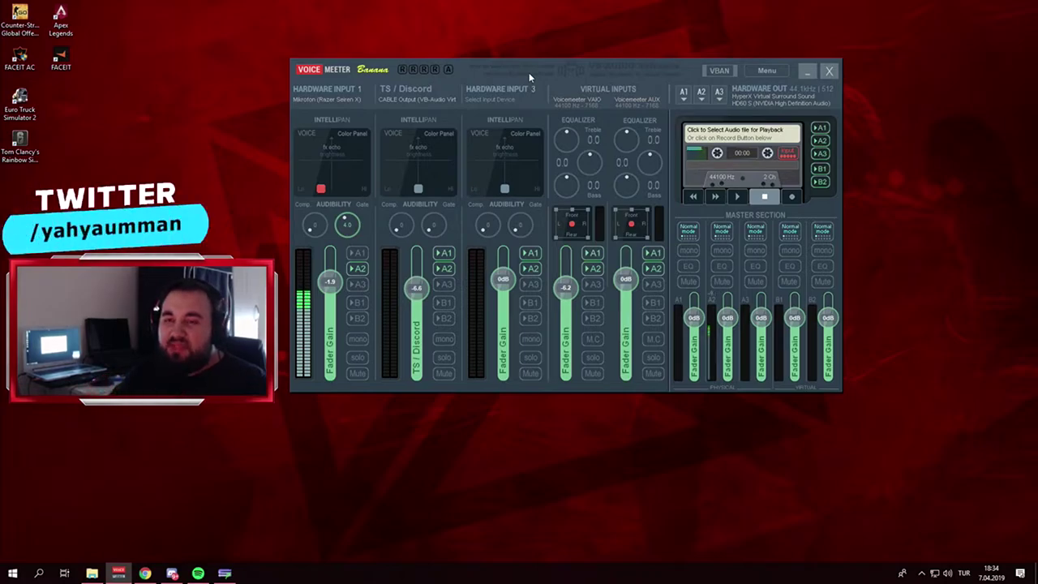
{"action": "left_click_drag", "start_coordinate": [529, 74], "coordinate": [535, 75]}
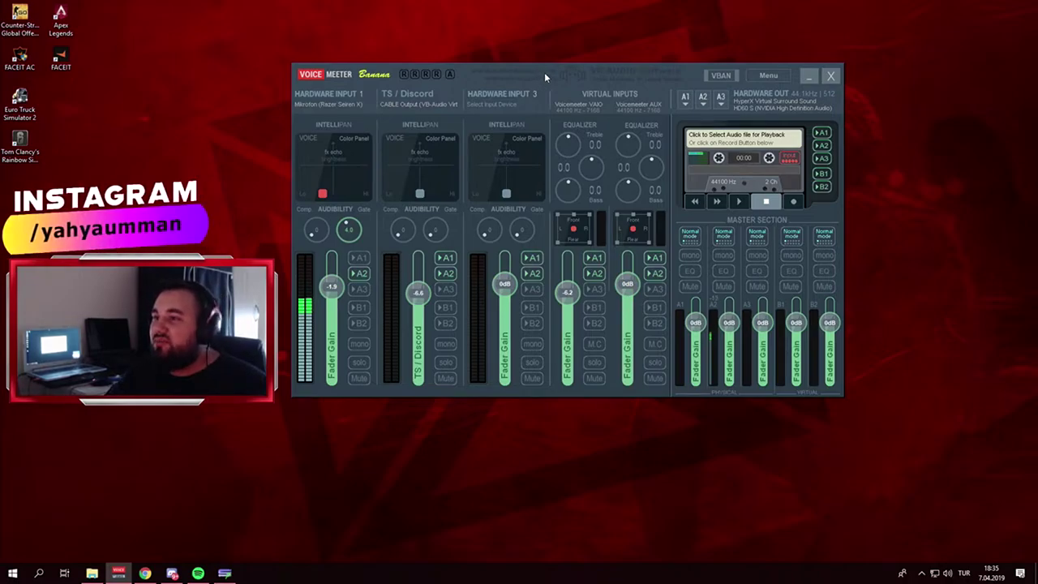
{"action": "left_click_drag", "start_coordinate": [533, 74], "coordinate": [532, 80]}
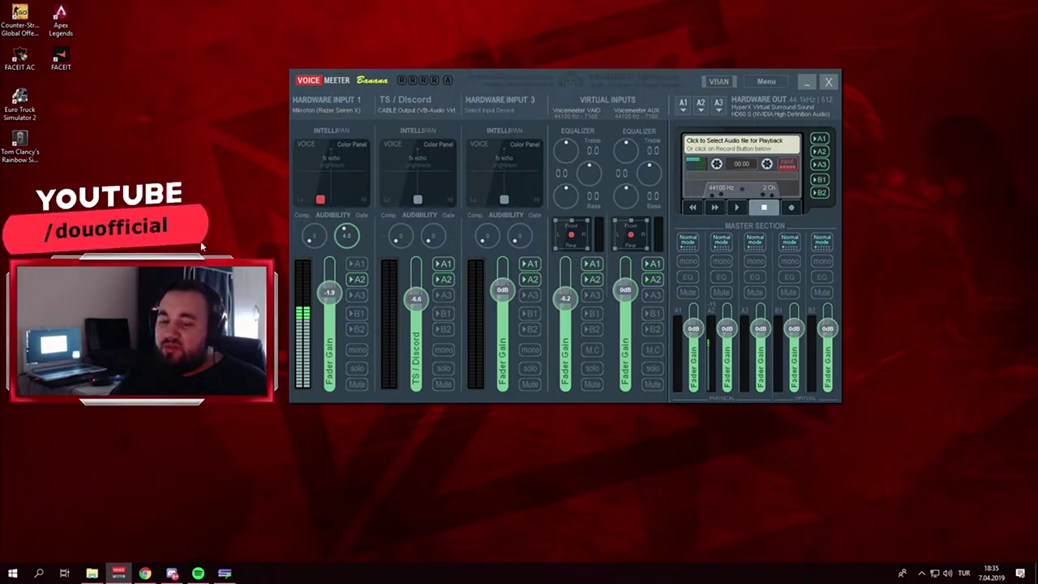
Switch to Chrome to look over VB-Audio's VoiceMeeter Banana and Virtual Audio Cable pages, and return to VoiceMeeter.
{"action": "left_click", "coordinate": [144, 568]}
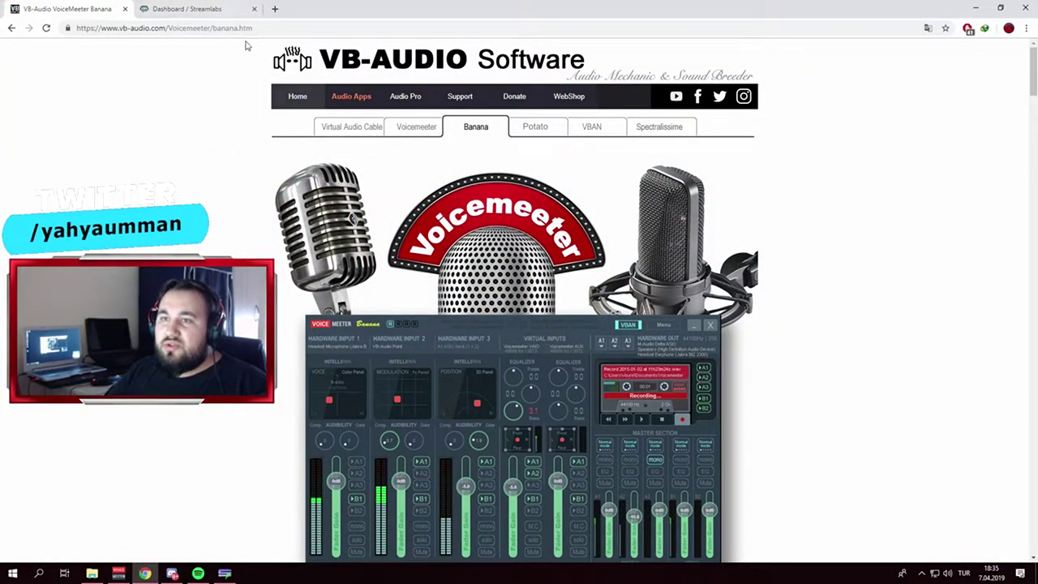
{"action": "scroll", "coordinate": [486, 59], "scroll_direction": "down", "scroll_amount": 1}
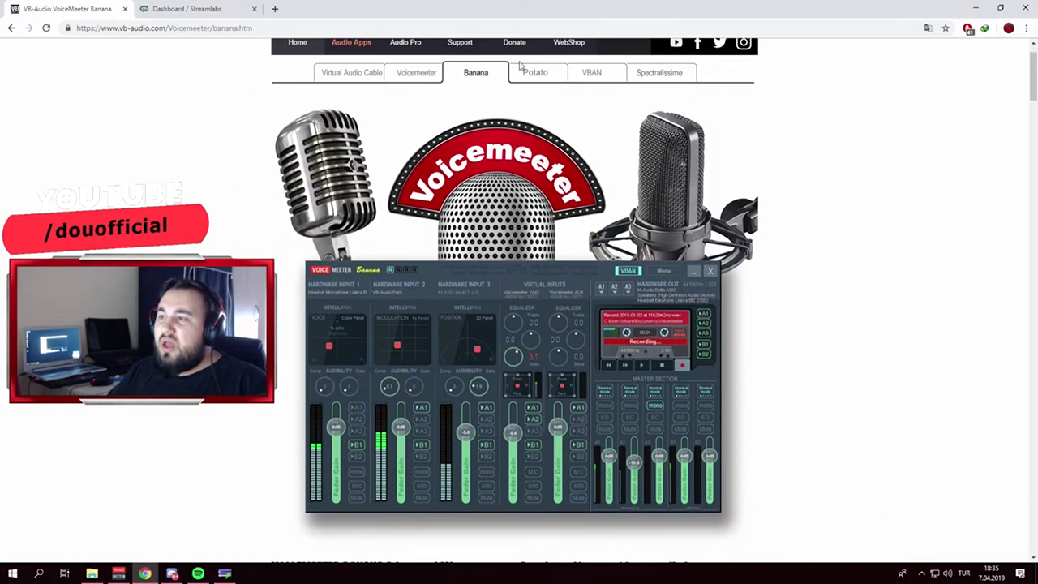
{"action": "scroll", "coordinate": [487, 59], "scroll_direction": "down", "scroll_amount": 6}
{"action": "scroll", "coordinate": [348, 100], "scroll_direction": "up", "scroll_amount": 6}
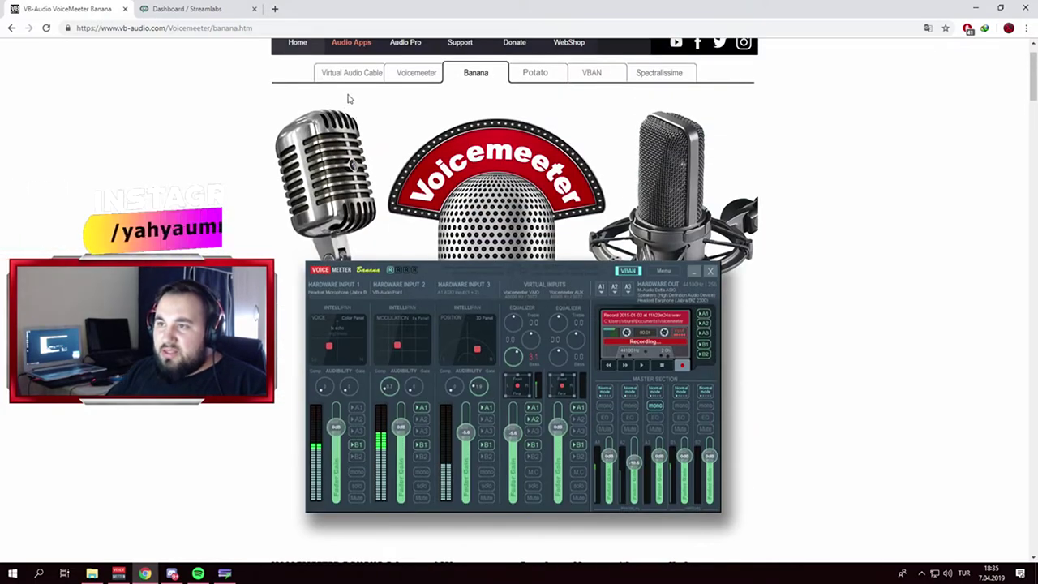
{"action": "left_click", "coordinate": [349, 76]}
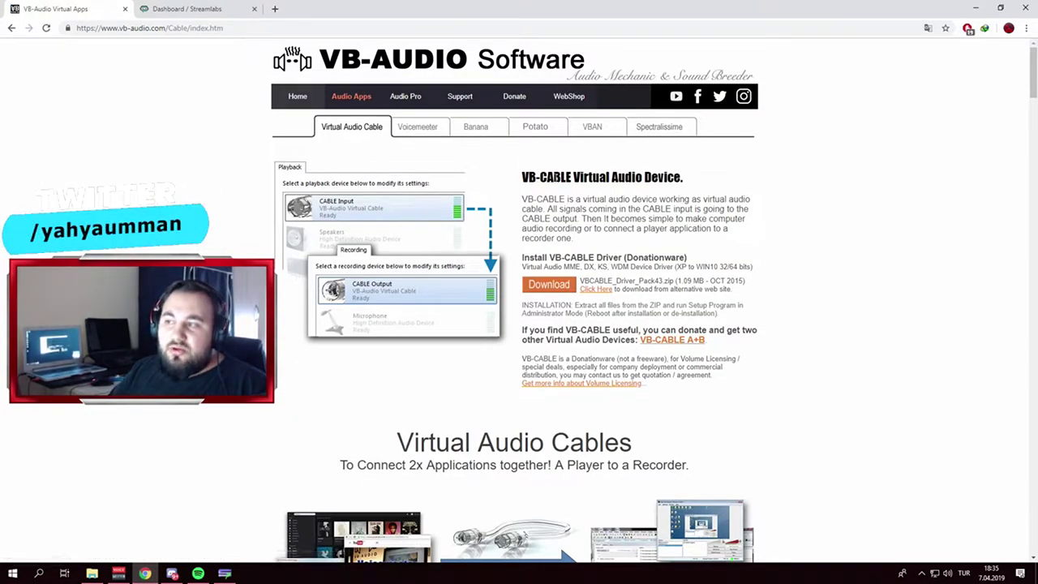
{"action": "left_click", "coordinate": [975, 10]}
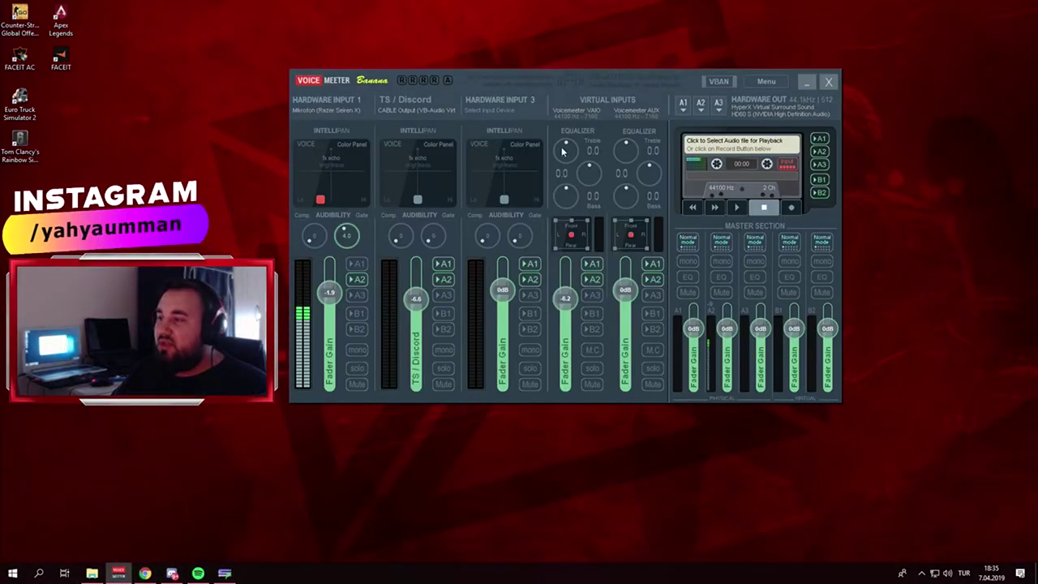
{"action": "left_click_drag", "start_coordinate": [619, 74], "coordinate": [616, 80]}
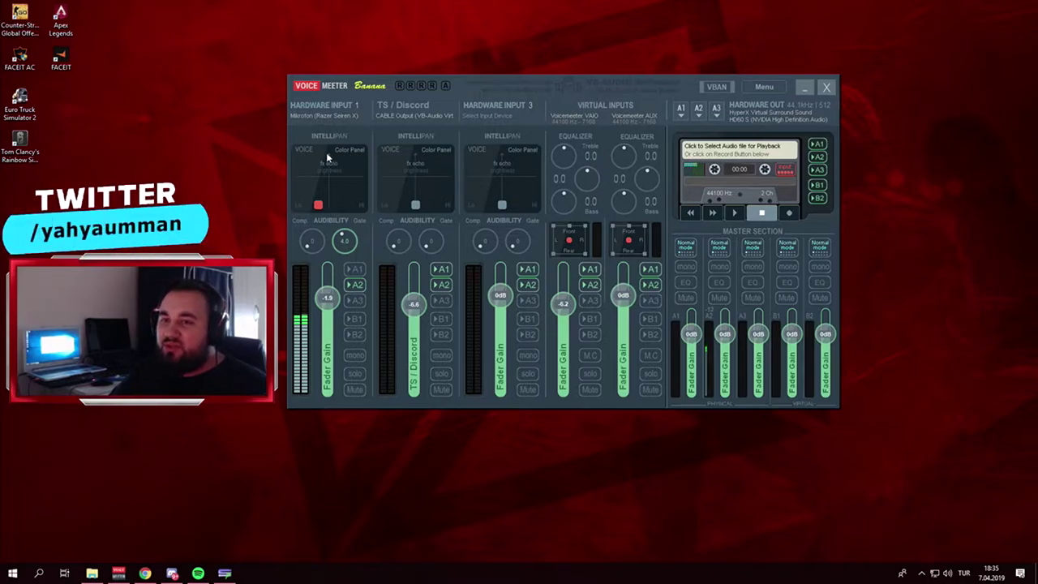
{"action": "left_click_drag", "start_coordinate": [618, 85], "coordinate": [618, 91]}
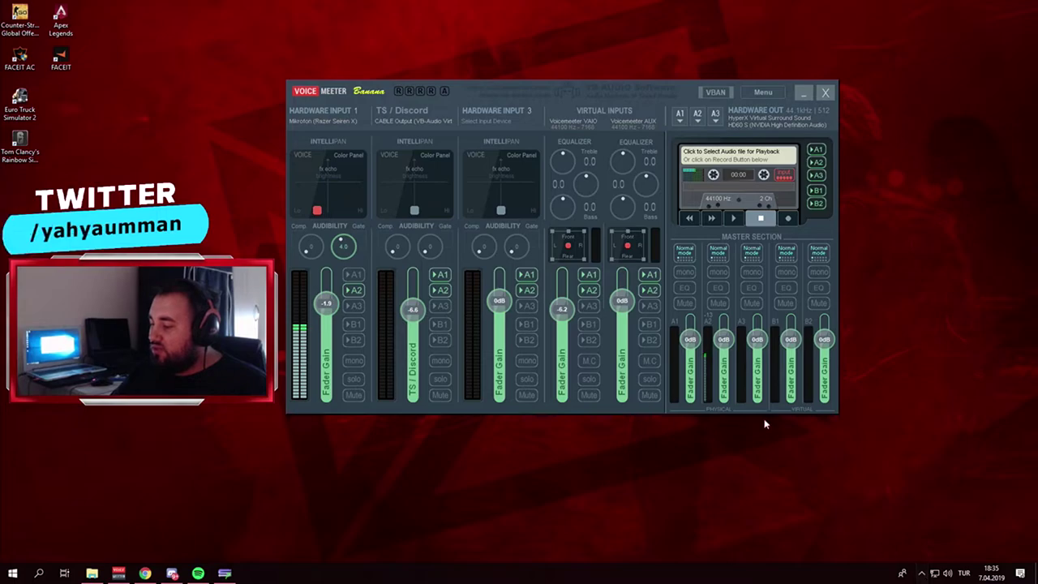
Bring up the Windows Sound dialog (Ses), place it over VoiceMeeter's output section and review the whole list of playback devices.
{"action": "right_click", "coordinate": [948, 573]}
{"action": "left_click", "coordinate": [933, 538]}
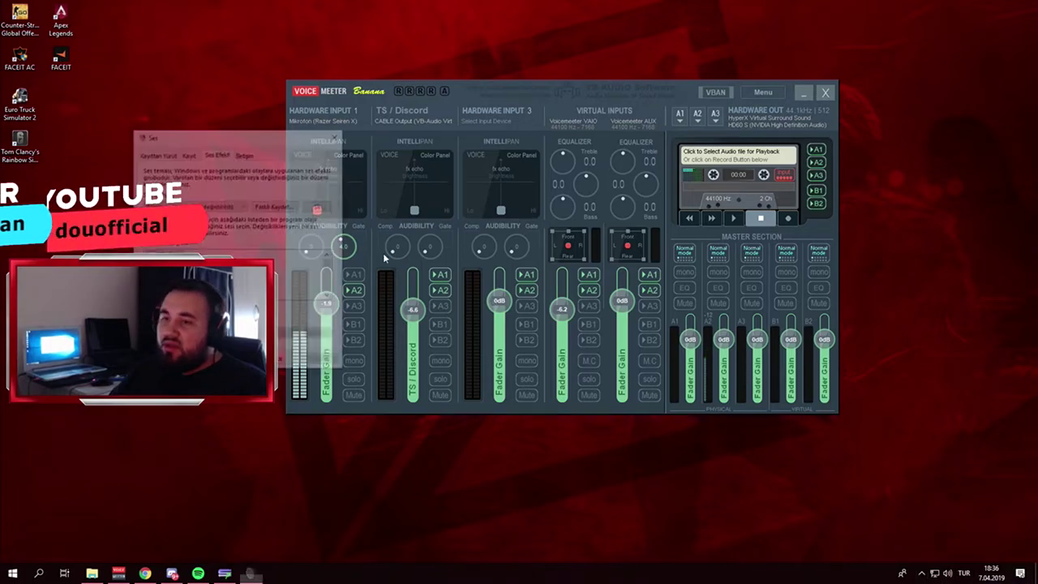
{"action": "left_click_drag", "start_coordinate": [218, 134], "coordinate": [784, 86]}
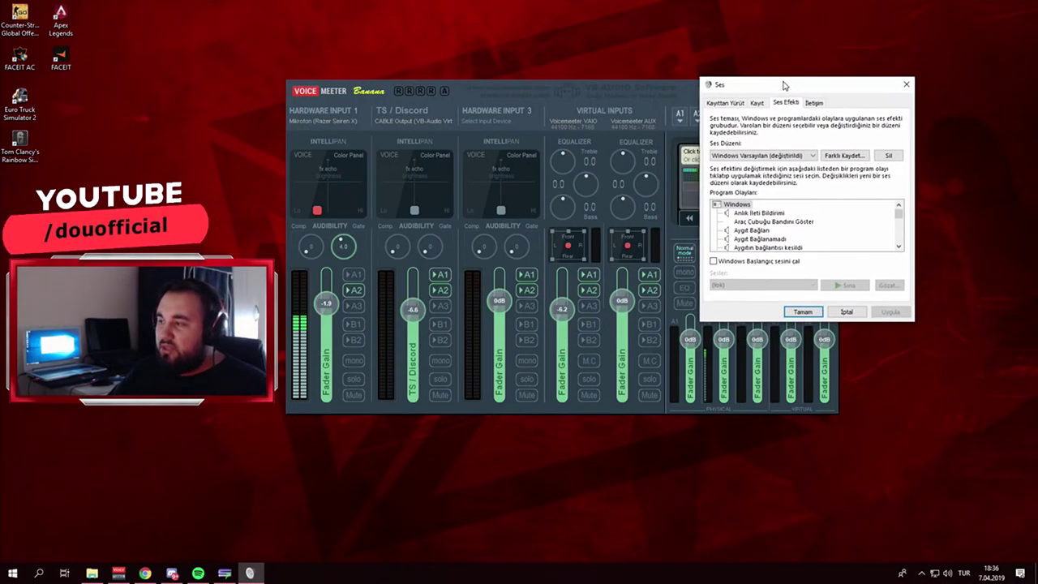
{"action": "left_click", "coordinate": [726, 103]}
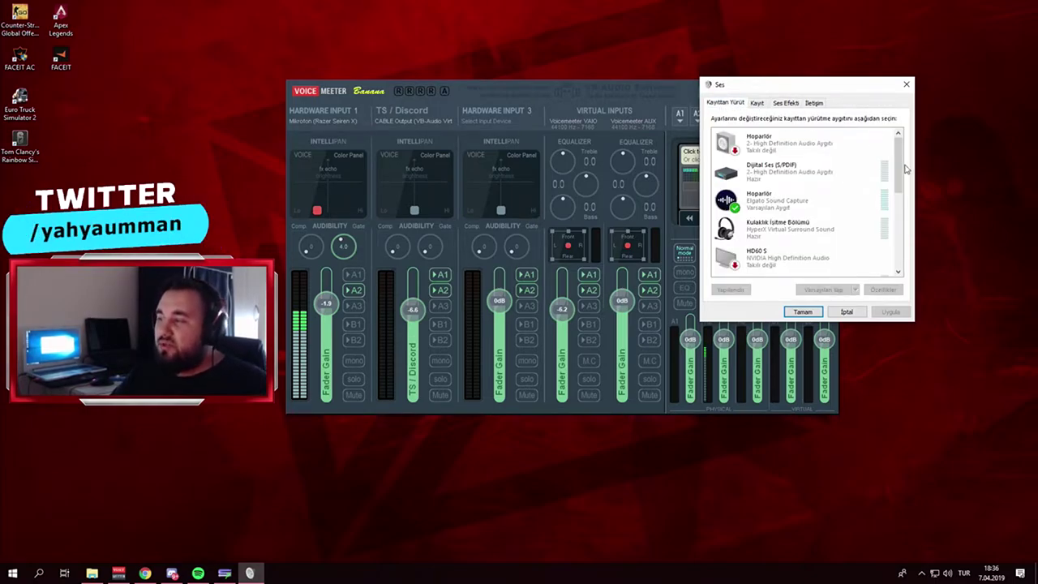
{"action": "scroll", "coordinate": [901, 167], "scroll_direction": "down", "scroll_amount": 3}
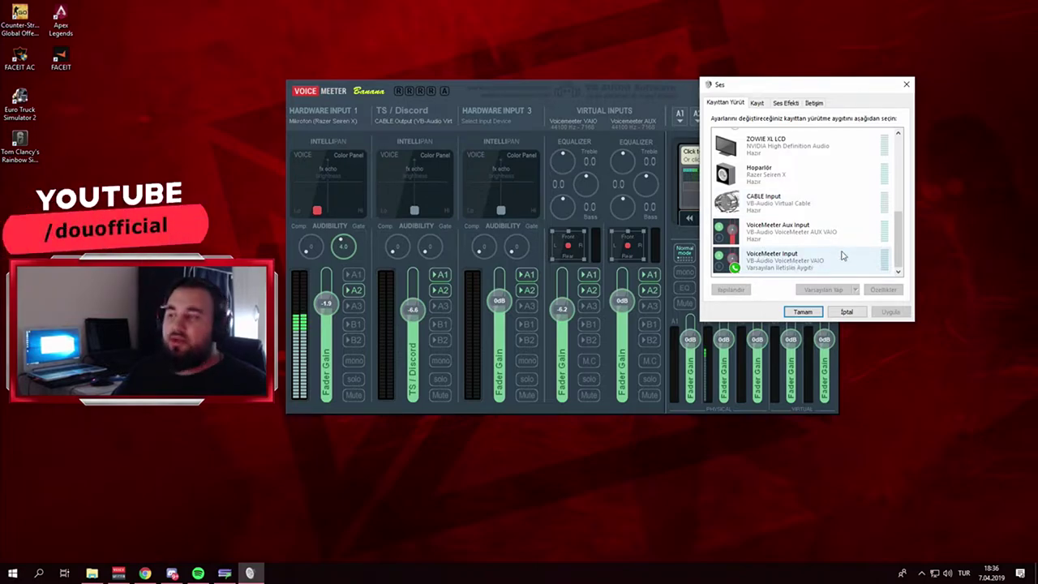
{"action": "scroll", "coordinate": [899, 246], "scroll_direction": "up", "scroll_amount": 4}
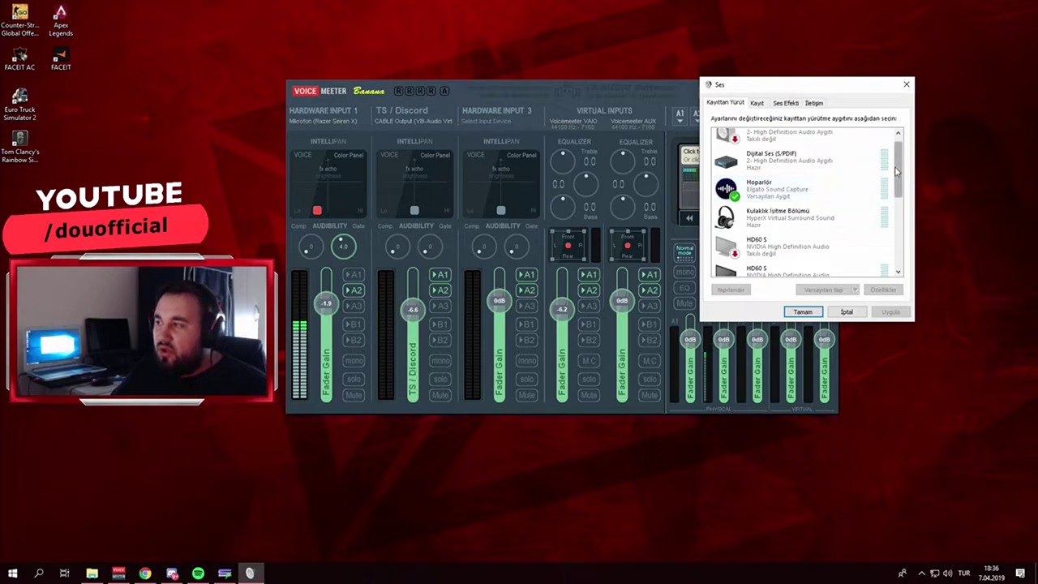
{"action": "left_click_drag", "start_coordinate": [897, 158], "coordinate": [897, 234]}
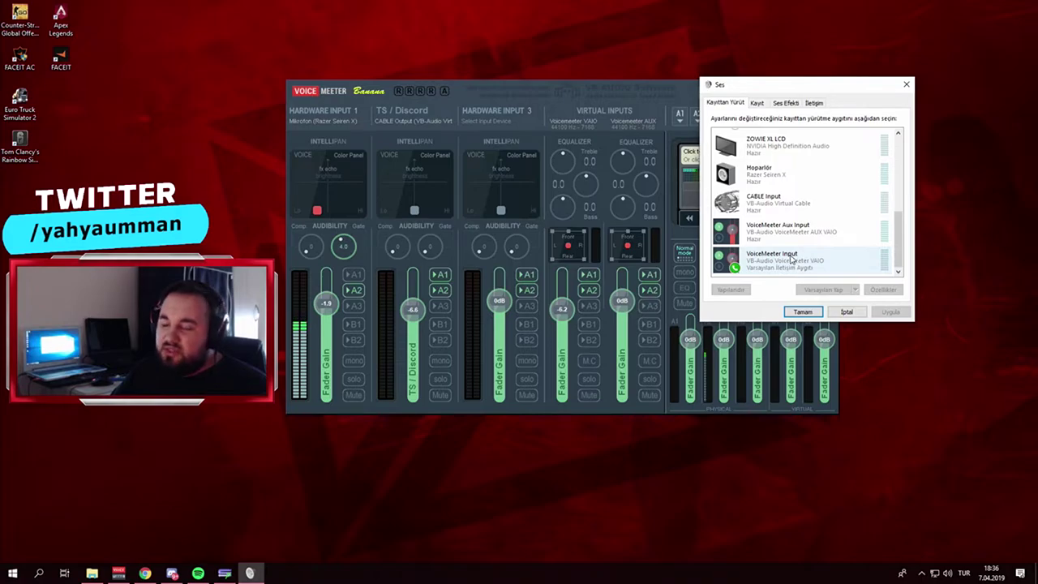
Review the recording devices in the Windows Sound dialog, return to the playback devices and close the dialog.
{"action": "left_click", "coordinate": [764, 104]}
{"action": "scroll", "coordinate": [803, 194], "scroll_direction": "down", "scroll_amount": 3}
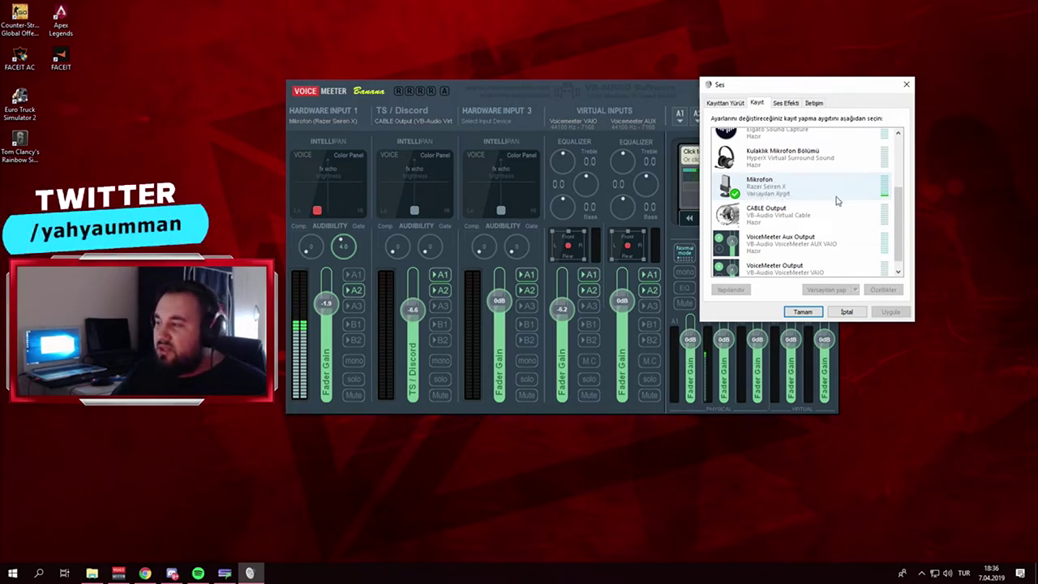
{"action": "scroll", "coordinate": [811, 199], "scroll_direction": "up", "scroll_amount": 2}
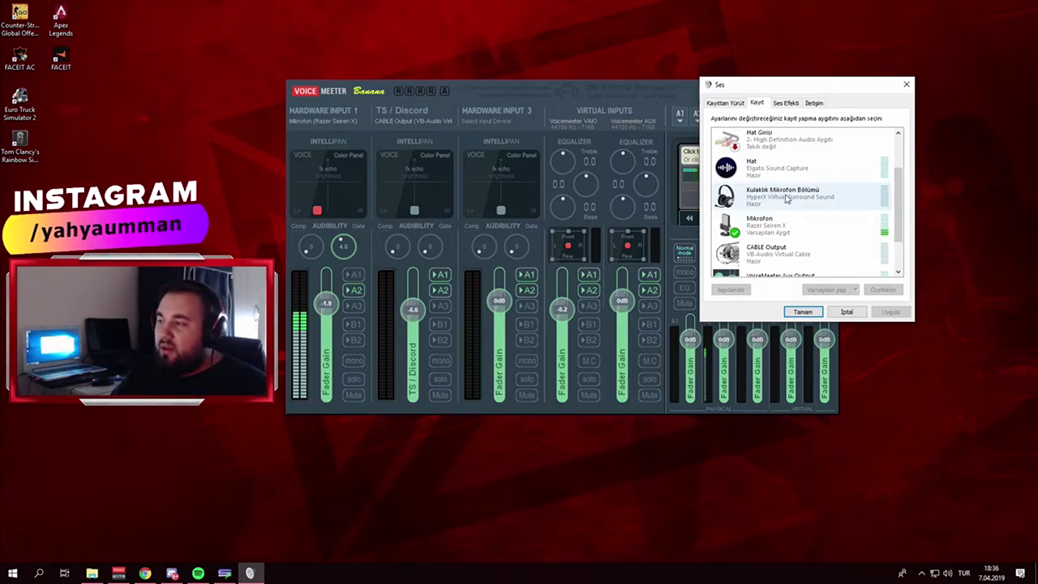
{"action": "left_click", "coordinate": [726, 104]}
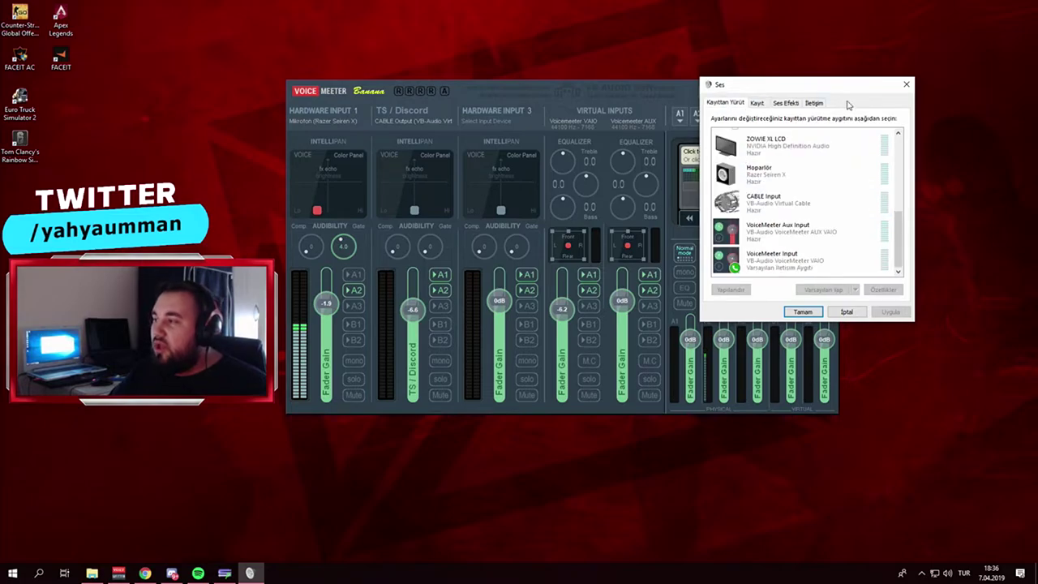
{"action": "left_click", "coordinate": [905, 85]}
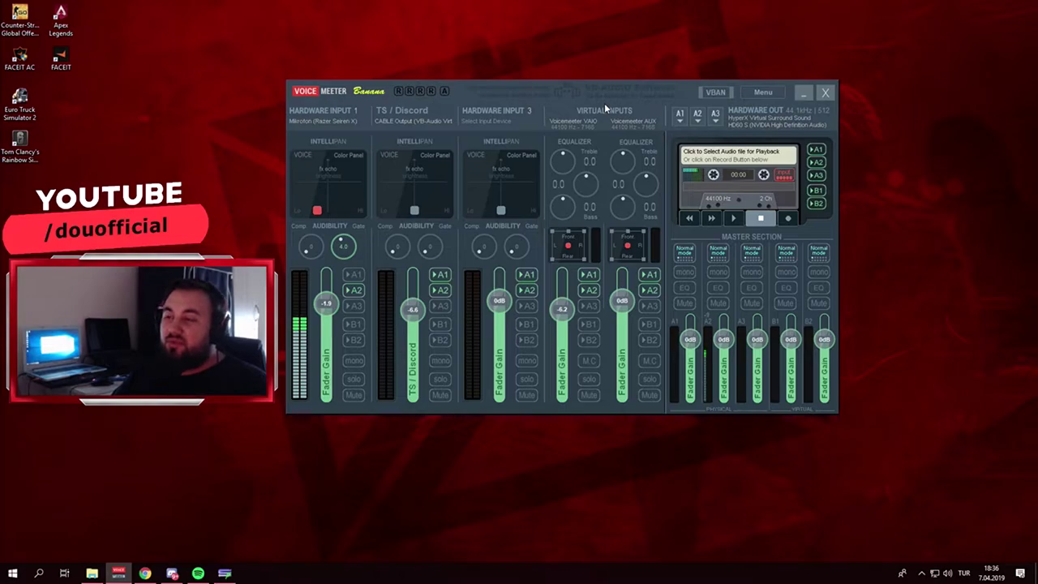
Reposition VoiceMeeter slightly and examine the input devices offered for Hardware Input 1 and TS / Discord, along with their A2 routing.
{"action": "left_click_drag", "start_coordinate": [604, 91], "coordinate": [602, 84]}
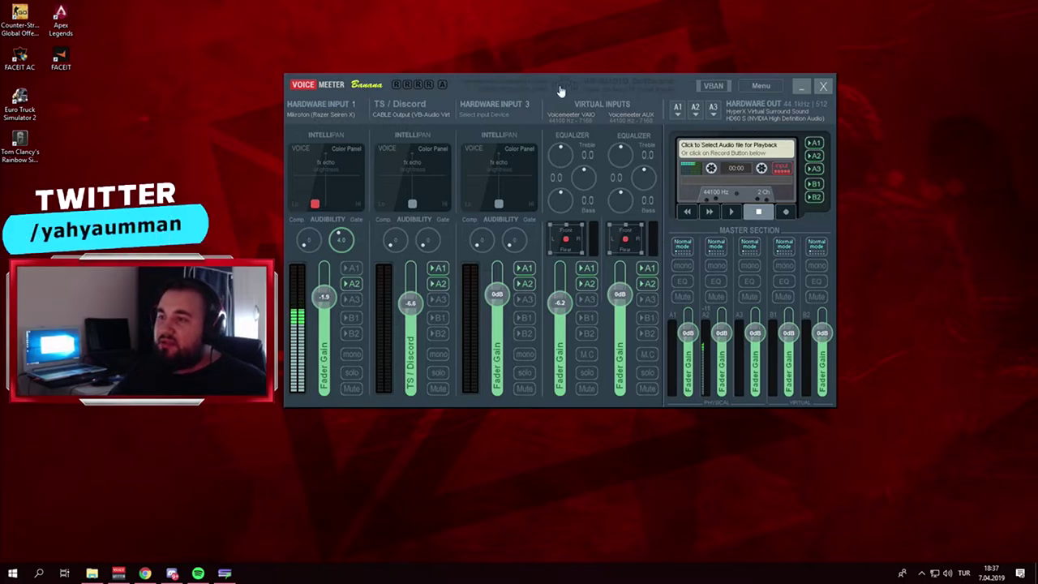
{"action": "left_click_drag", "start_coordinate": [522, 90], "coordinate": [519, 97]}
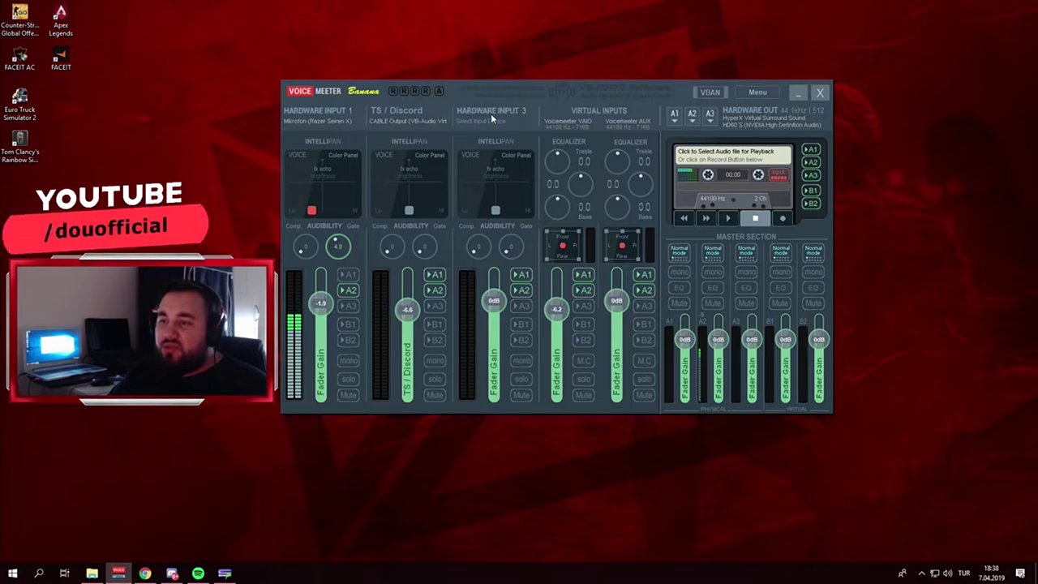
{"action": "left_click", "coordinate": [318, 111]}
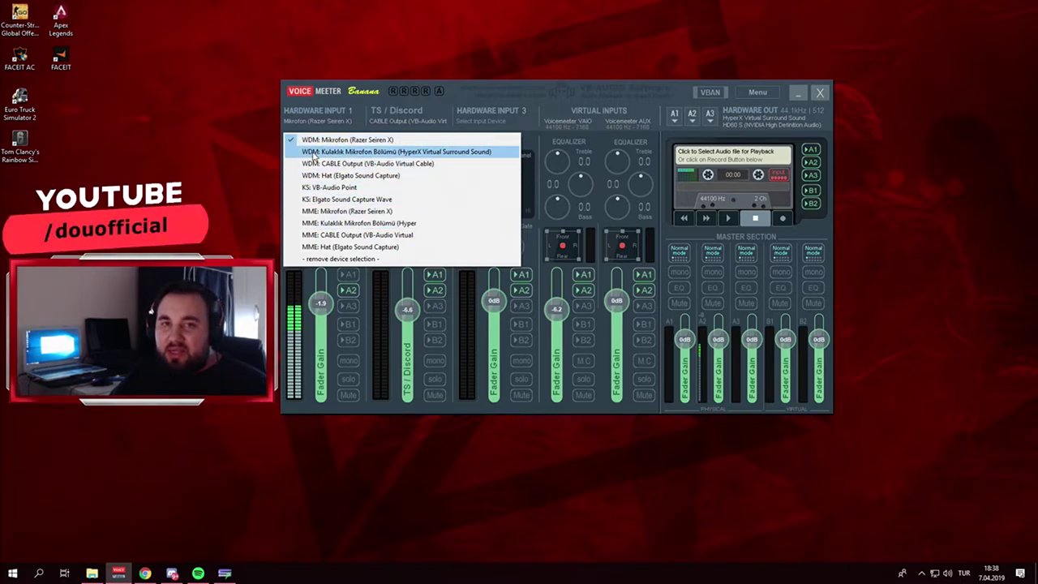
{"action": "left_click", "coordinate": [430, 112]}
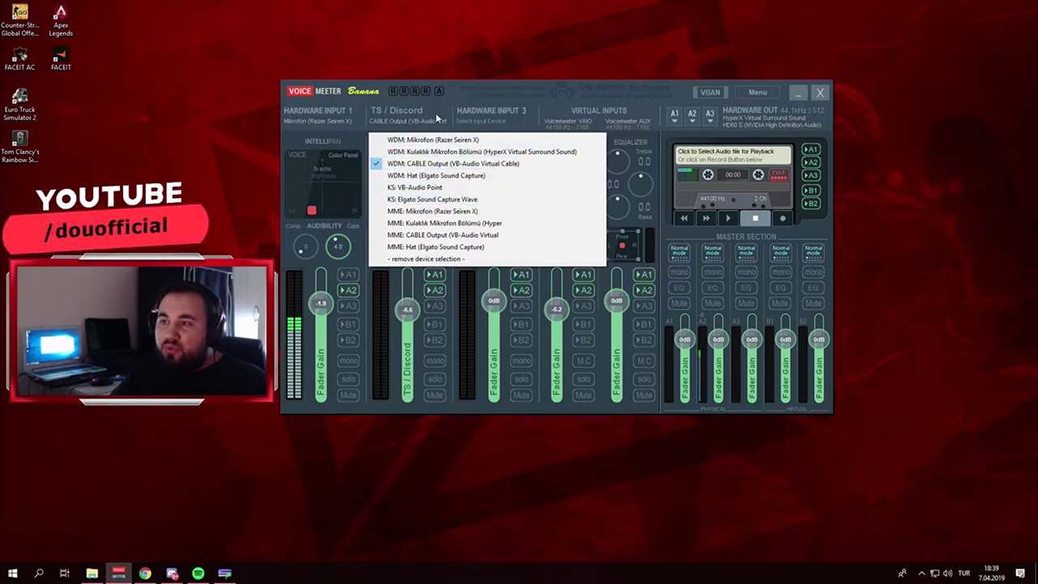
{"action": "left_click", "coordinate": [474, 82]}
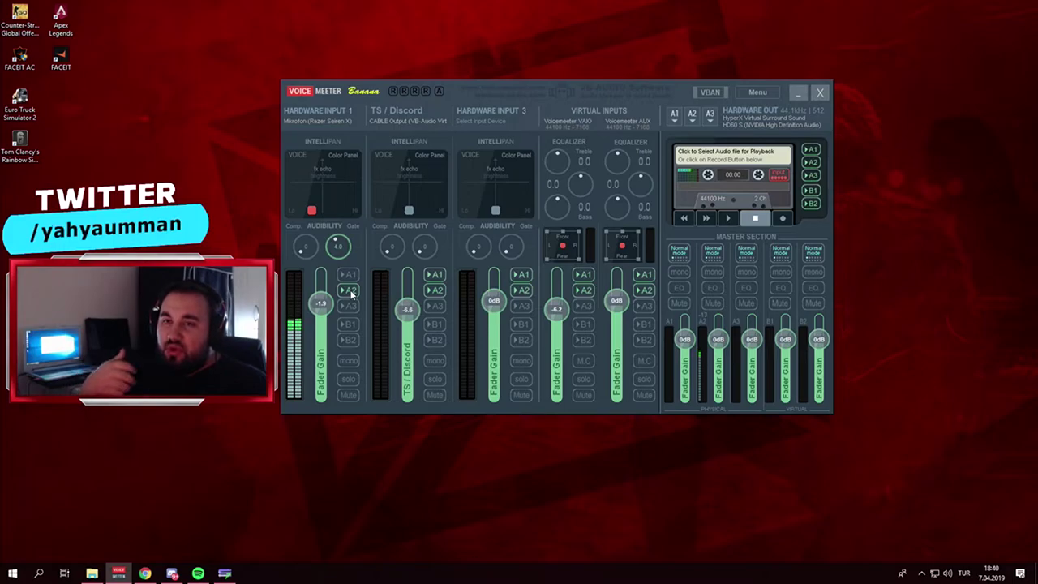
{"action": "left_click", "coordinate": [350, 292]}
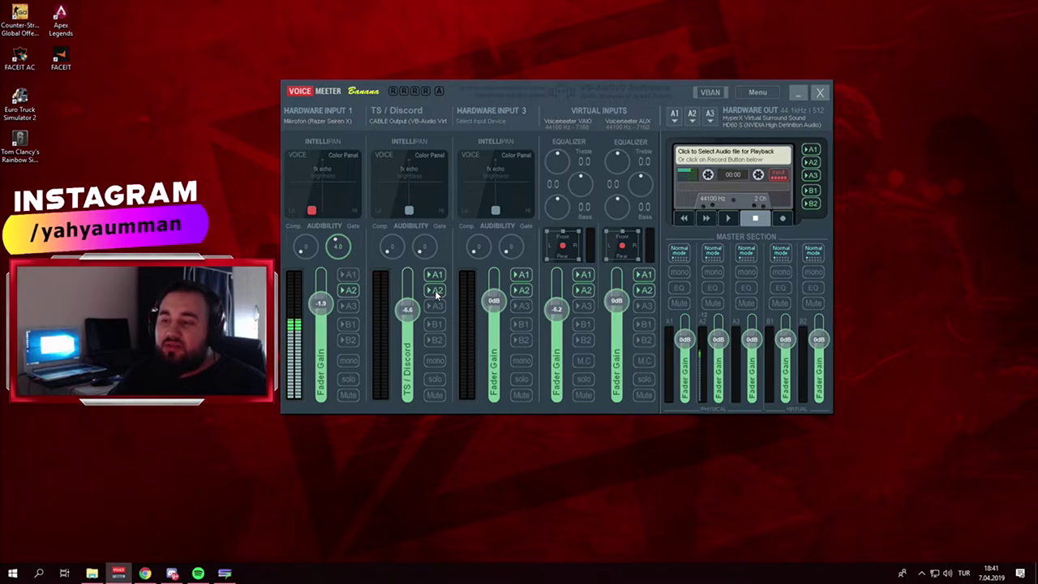
{"action": "left_click", "coordinate": [435, 292]}
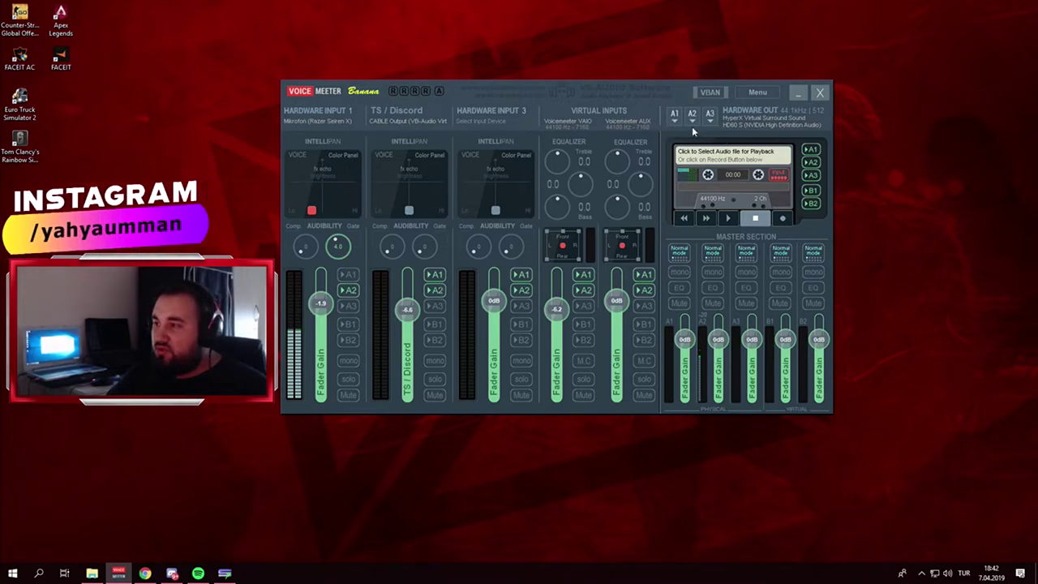
Examine the output devices offered for hardware outputs A1 and A2, and leave the lists without changing the selection.
{"action": "left_click", "coordinate": [676, 118]}
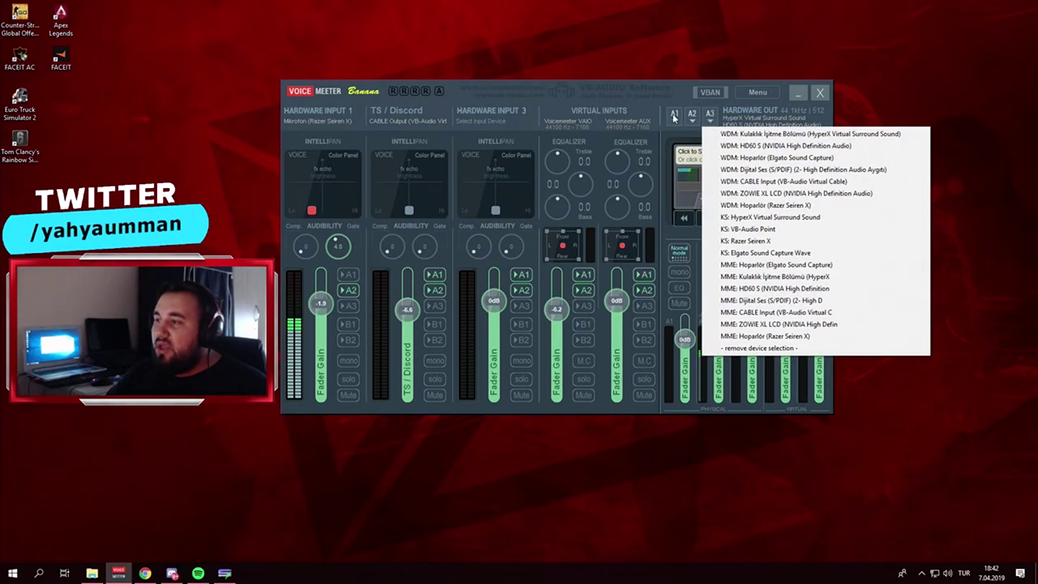
{"action": "left_click", "coordinate": [673, 119]}
{"action": "left_click", "coordinate": [673, 118]}
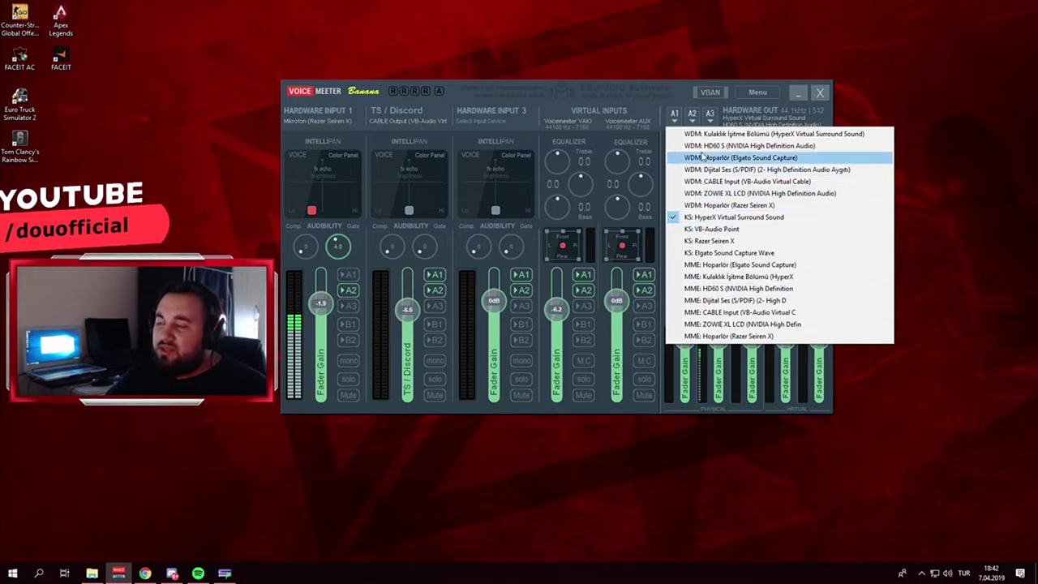
{"action": "left_click", "coordinate": [694, 119]}
{"action": "left_click", "coordinate": [694, 119]}
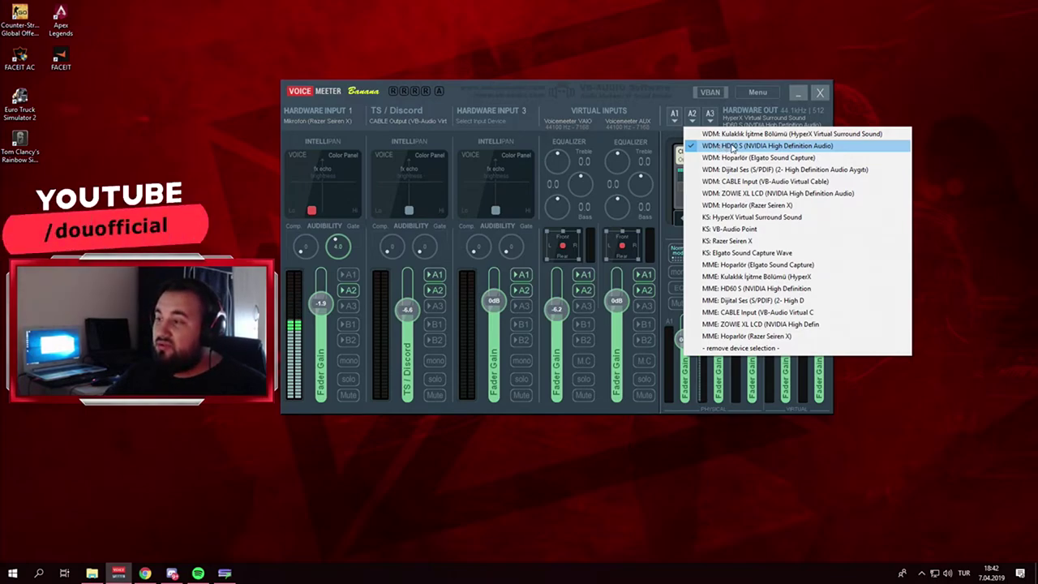
{"action": "left_click", "coordinate": [650, 85]}
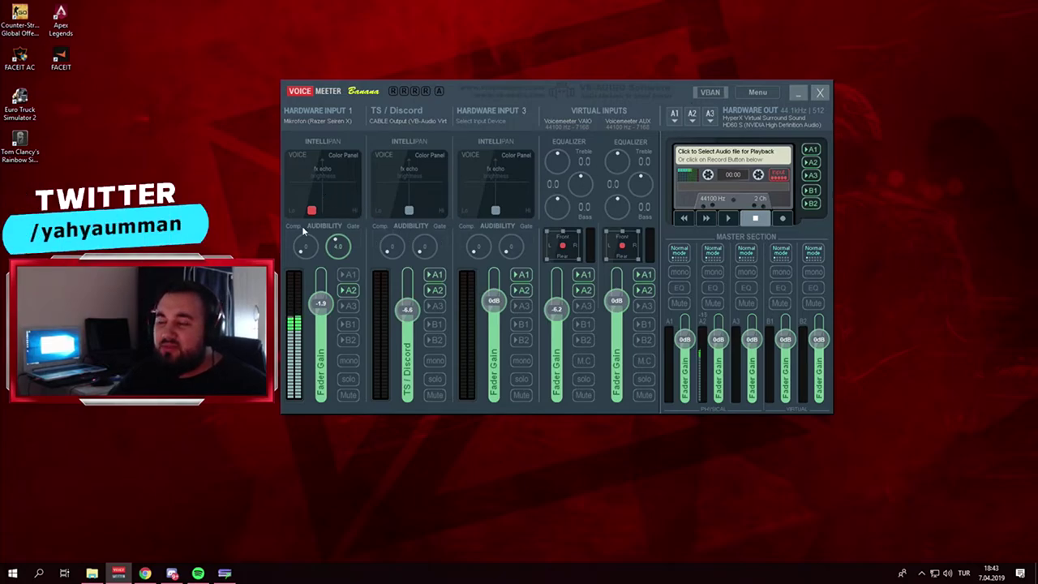
Show VoiceMeeter's Save Settings file dialog and close it without saving a file.
{"action": "left_click", "coordinate": [767, 95]}
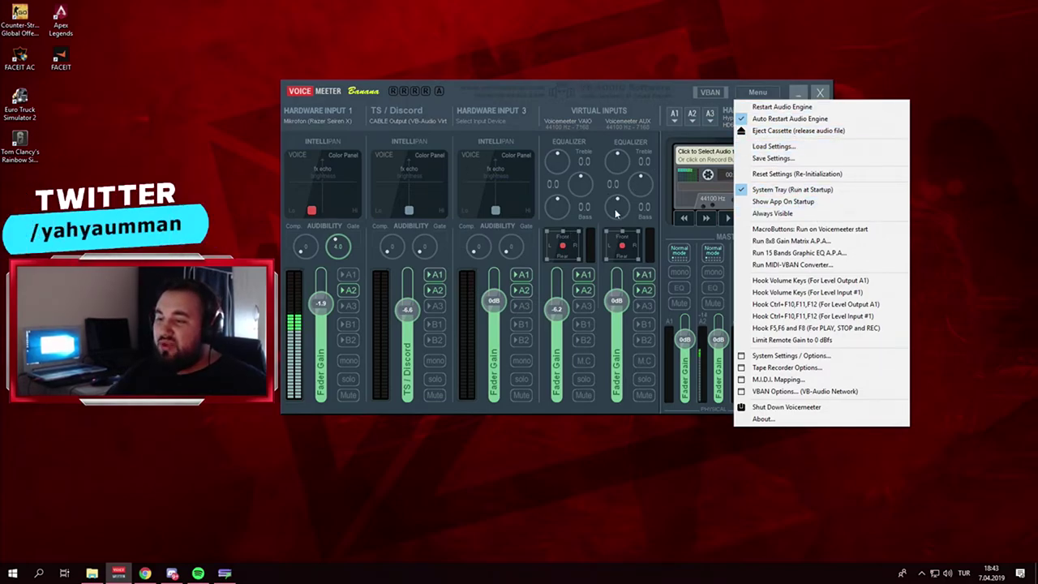
{"action": "left_click", "coordinate": [778, 158]}
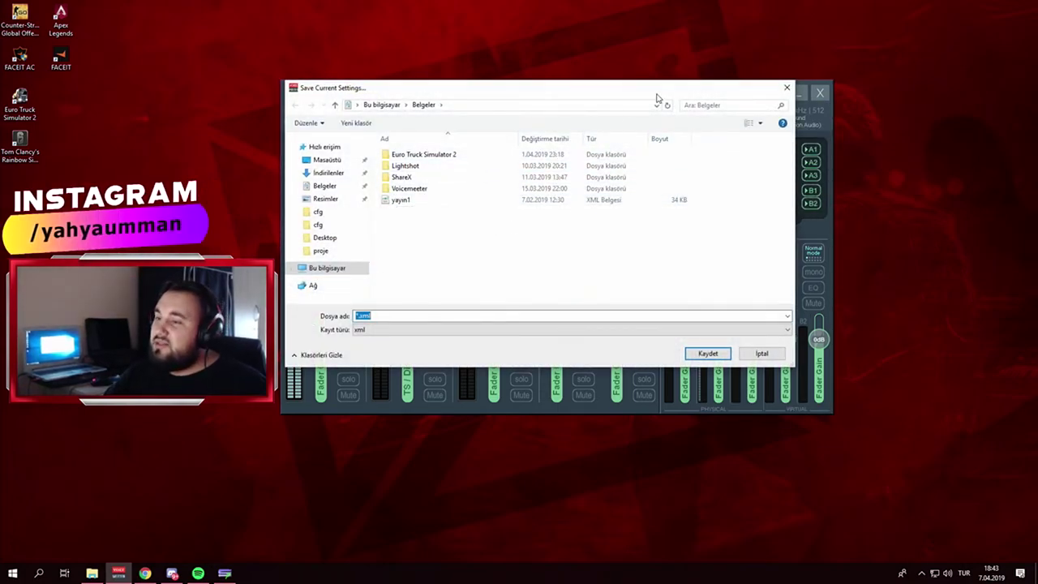
{"action": "left_click", "coordinate": [785, 89]}
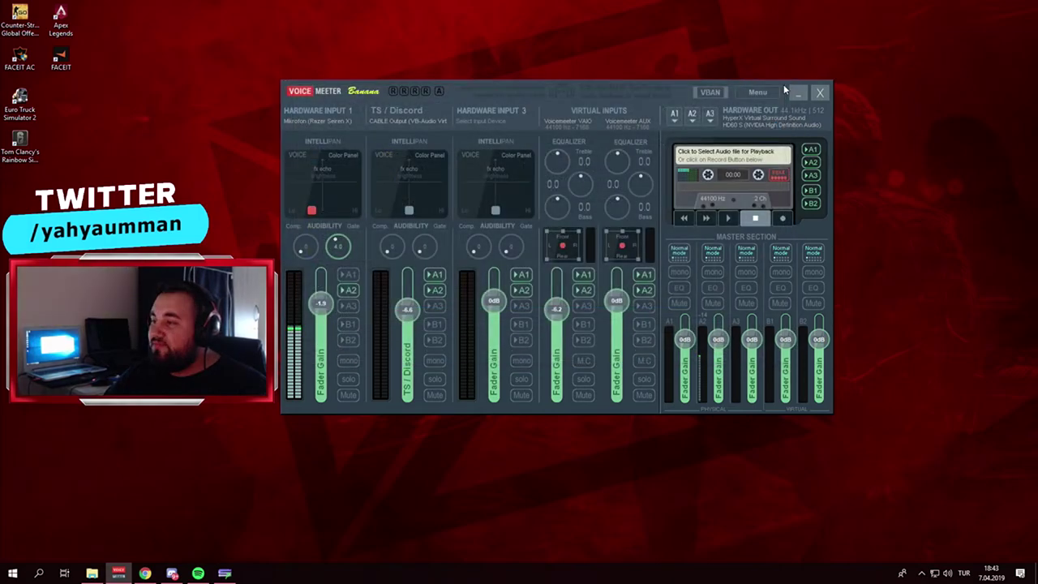
Show VoiceMeeter's Load Settings file dialog and close it without loading a file.
{"action": "left_click", "coordinate": [760, 89]}
{"action": "left_click", "coordinate": [760, 94]}
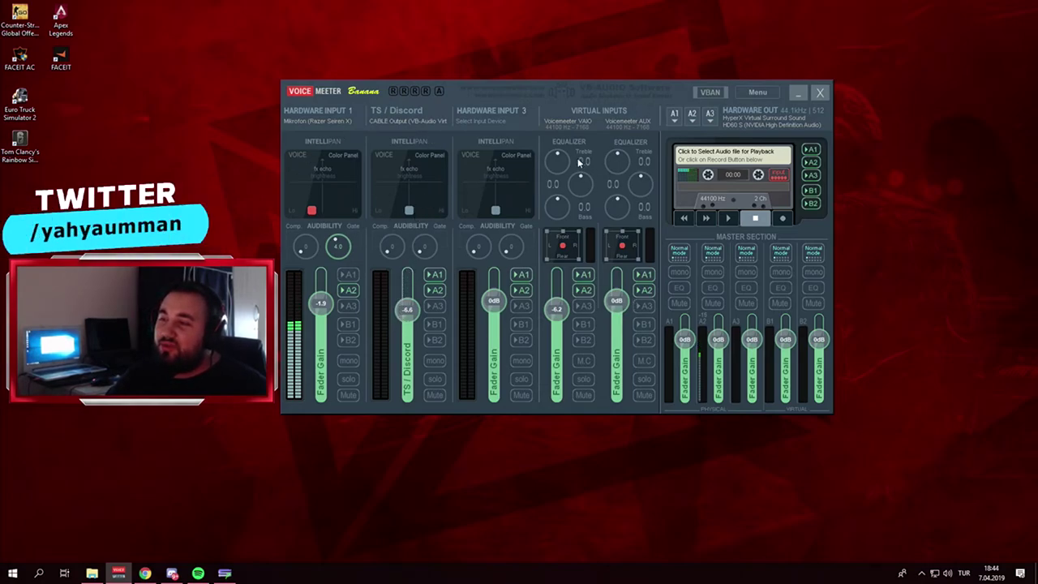
{"action": "left_click", "coordinate": [747, 94]}
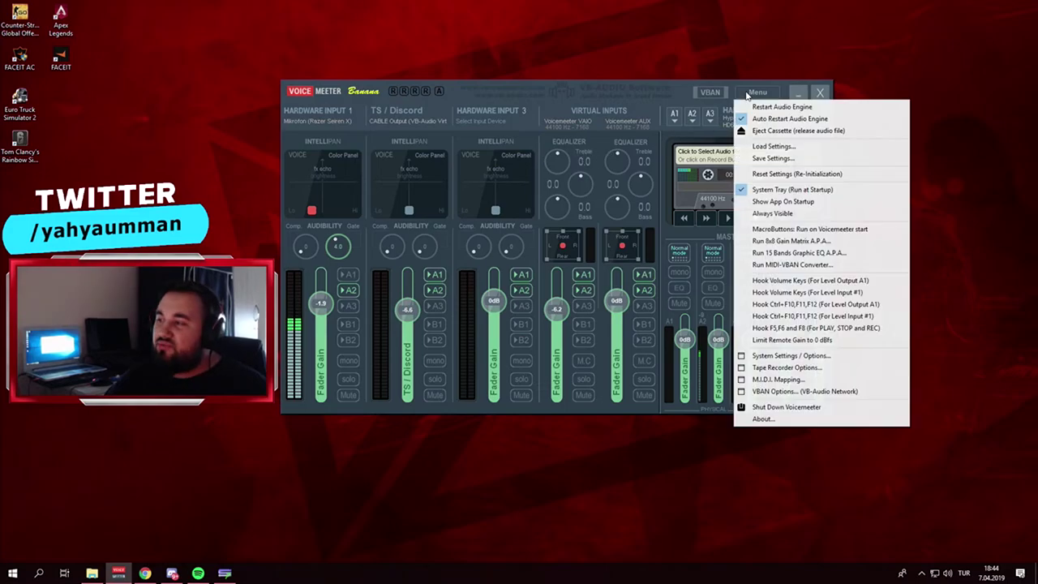
{"action": "left_click", "coordinate": [775, 146]}
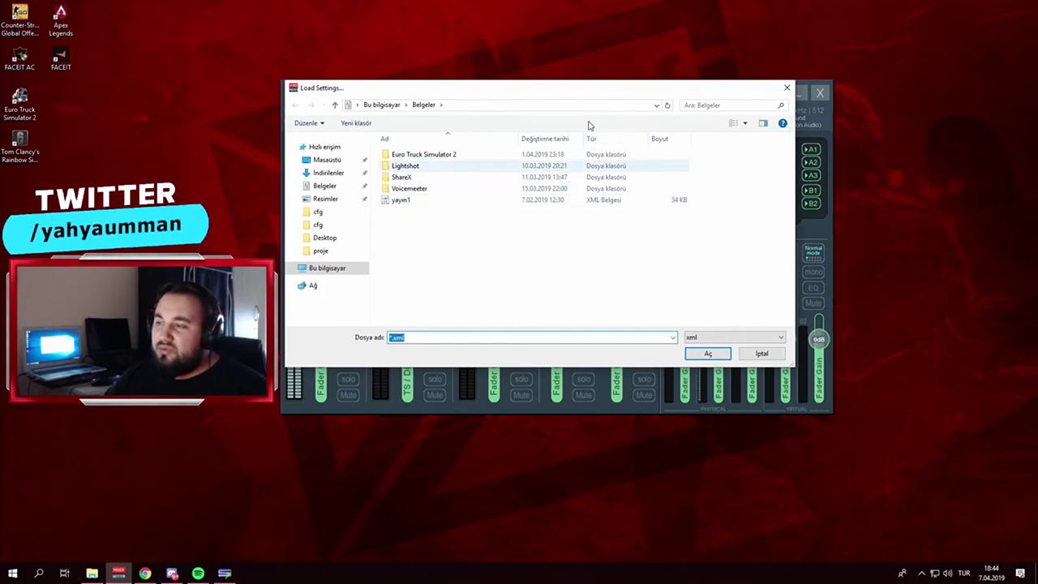
{"action": "left_click", "coordinate": [787, 87]}
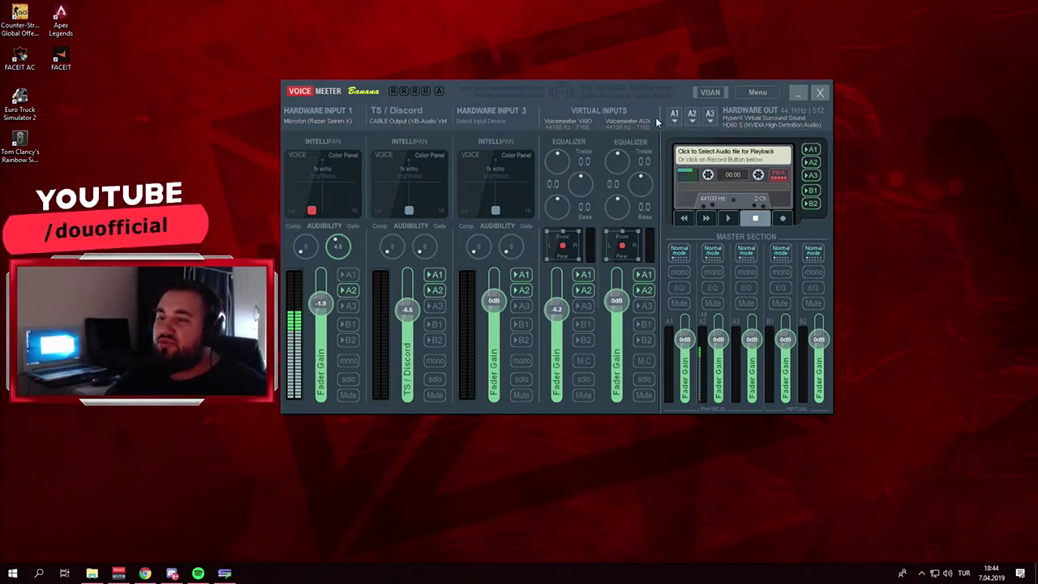
Minimize VoiceMeeter, switch to the Streamlabs dashboard in Chrome and open the Alert Box widget's settings.
{"action": "left_click", "coordinate": [798, 93]}
{"action": "left_click", "coordinate": [145, 574]}
{"action": "left_click", "coordinate": [195, 9]}
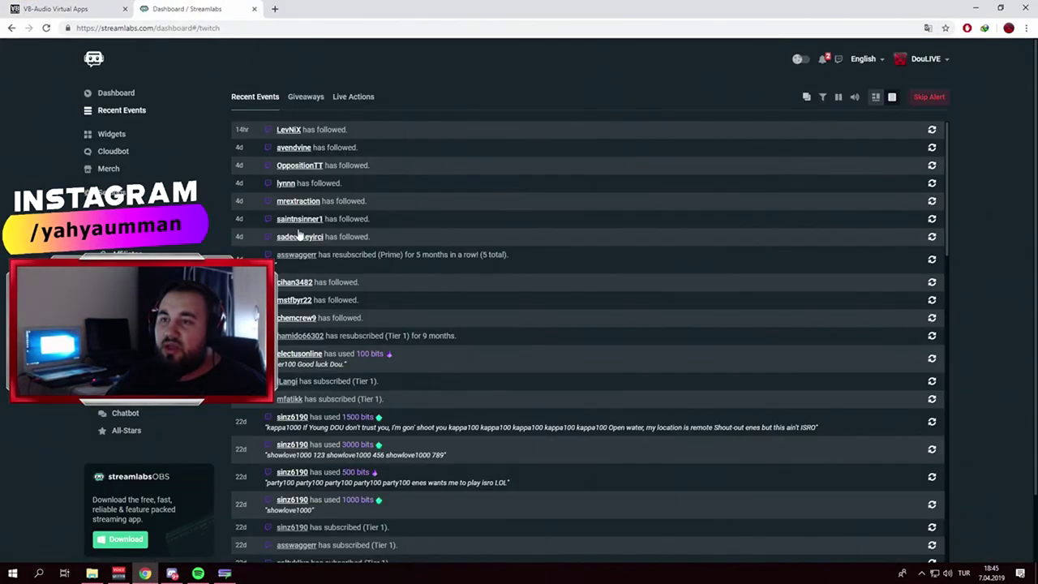
{"action": "left_click", "coordinate": [114, 135]}
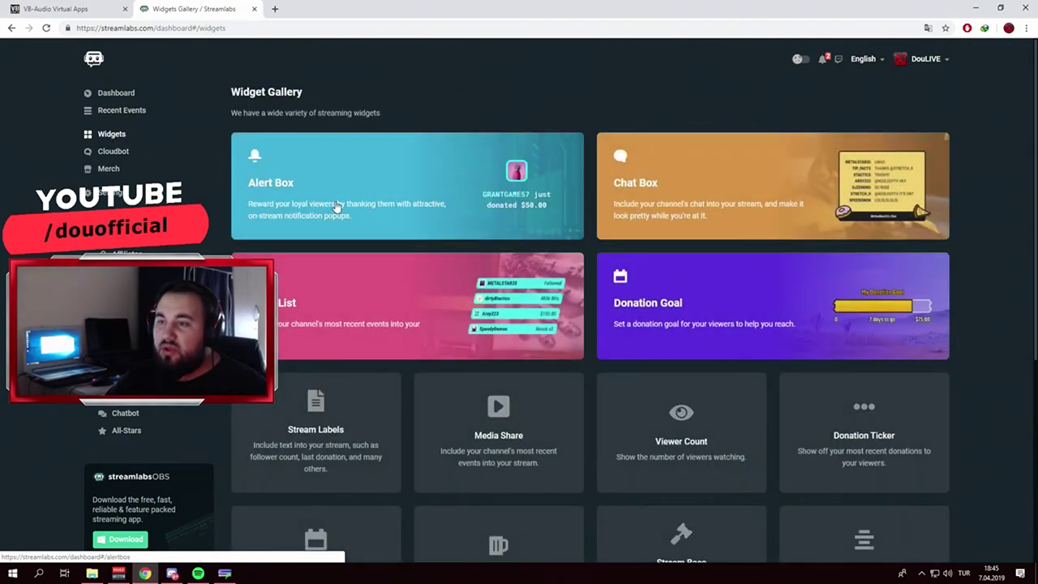
{"action": "left_click", "coordinate": [369, 187]}
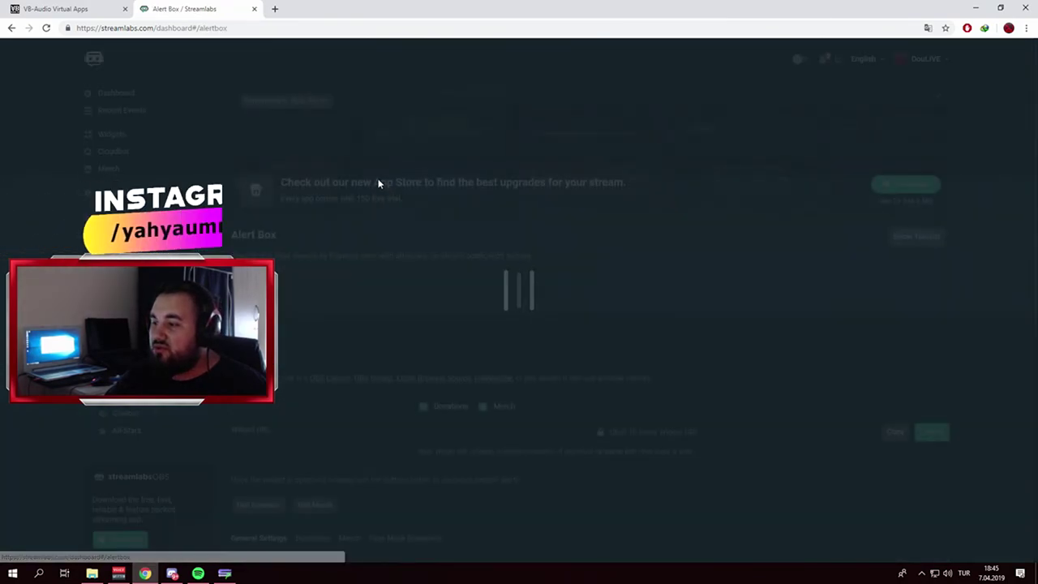
Exclude Follows, Raids, Redemptions and Merch from the Alert Box widget URL, keeping Subscriptions, Resubs, Donations, Hosts and Bits.
{"action": "scroll", "coordinate": [416, 176], "scroll_direction": "down", "scroll_amount": 2}
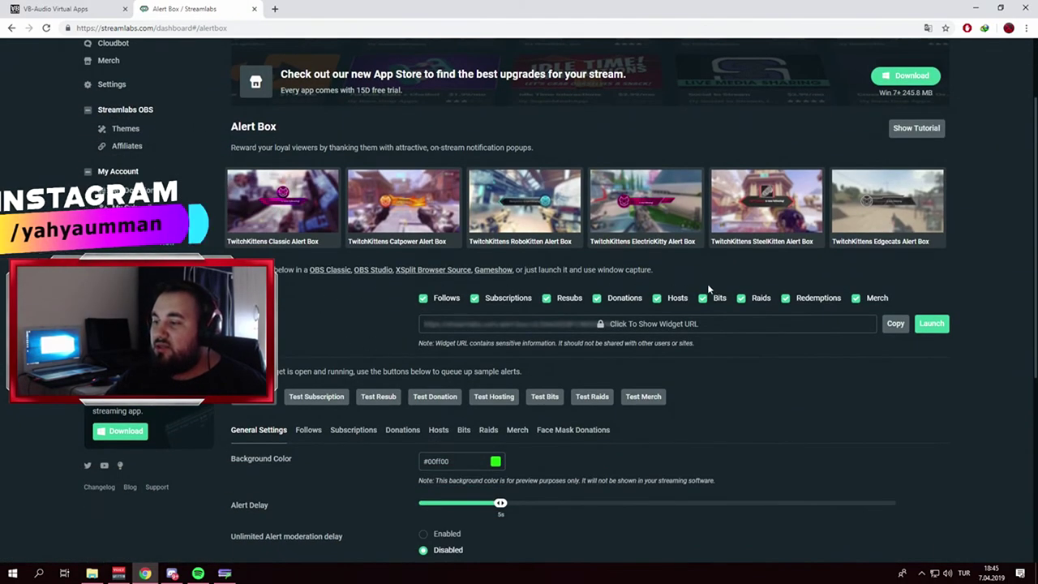
{"action": "left_click", "coordinate": [421, 299]}
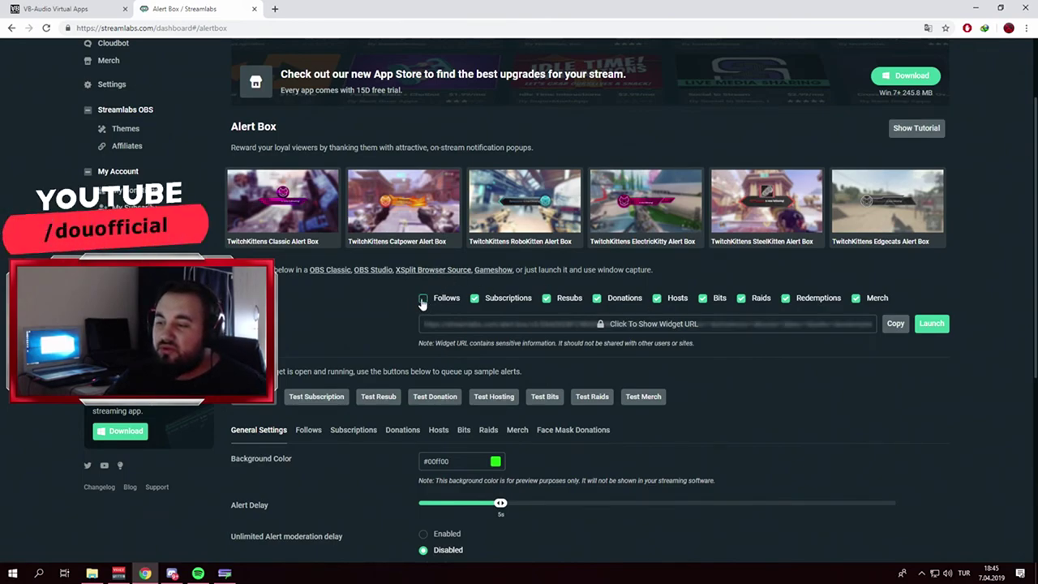
{"action": "left_click", "coordinate": [740, 298]}
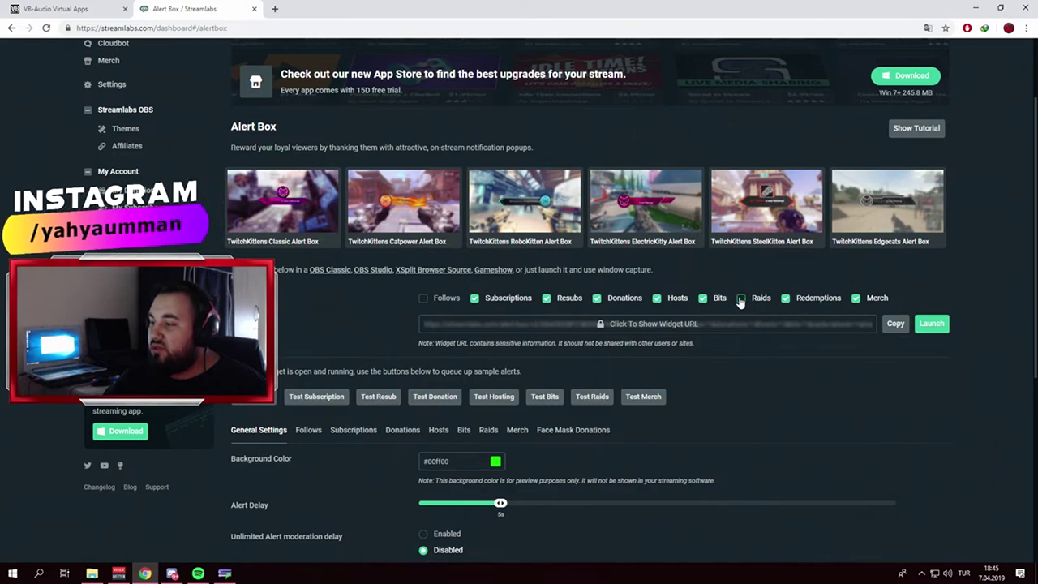
{"action": "left_click", "coordinate": [785, 300]}
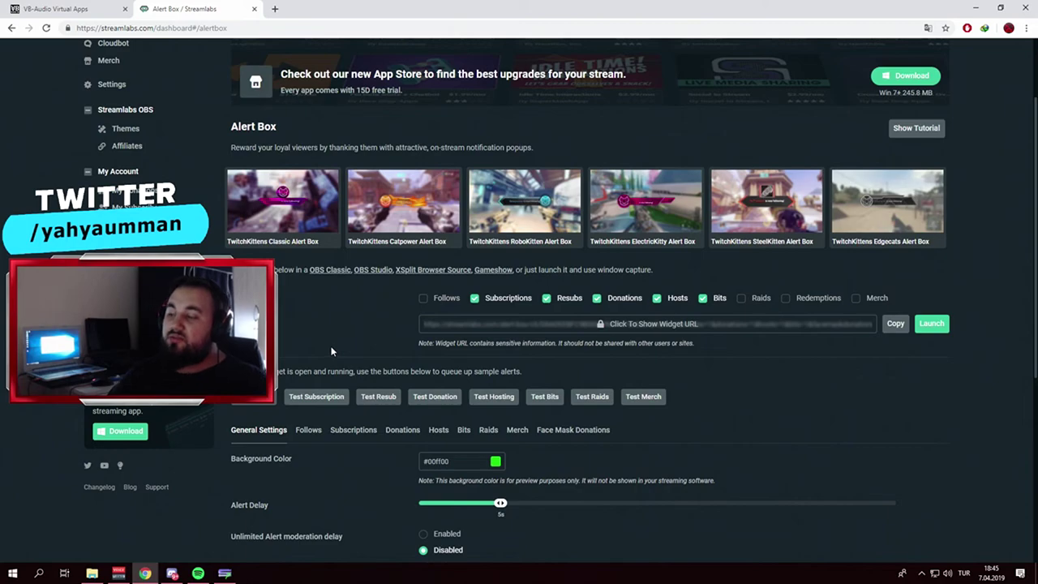
Send a test subscription alert and a test donation alert from the Alert Box page to the stream overlay.
{"action": "left_click", "coordinate": [322, 402]}
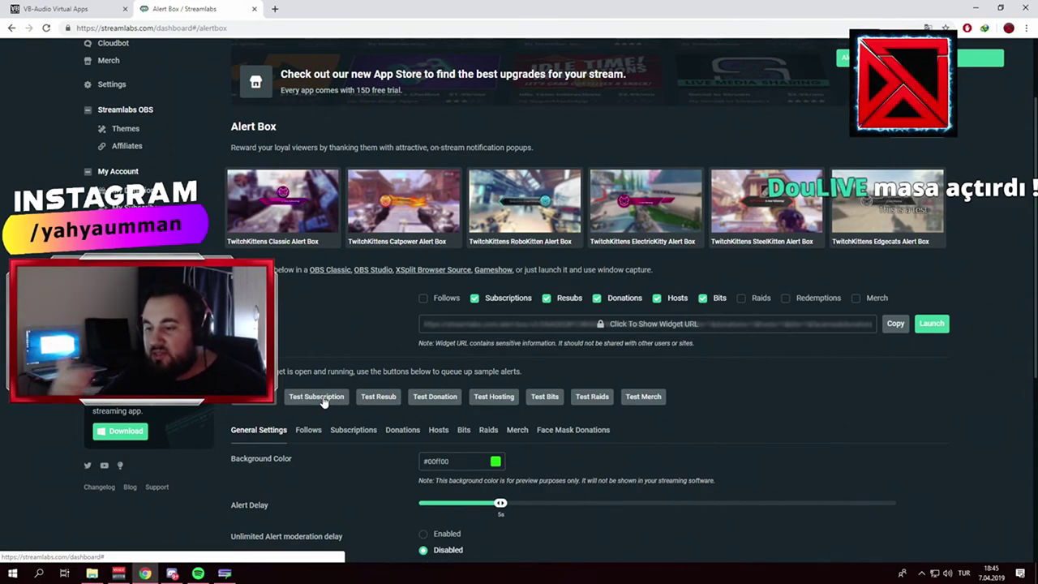
{"action": "left_click", "coordinate": [431, 396]}
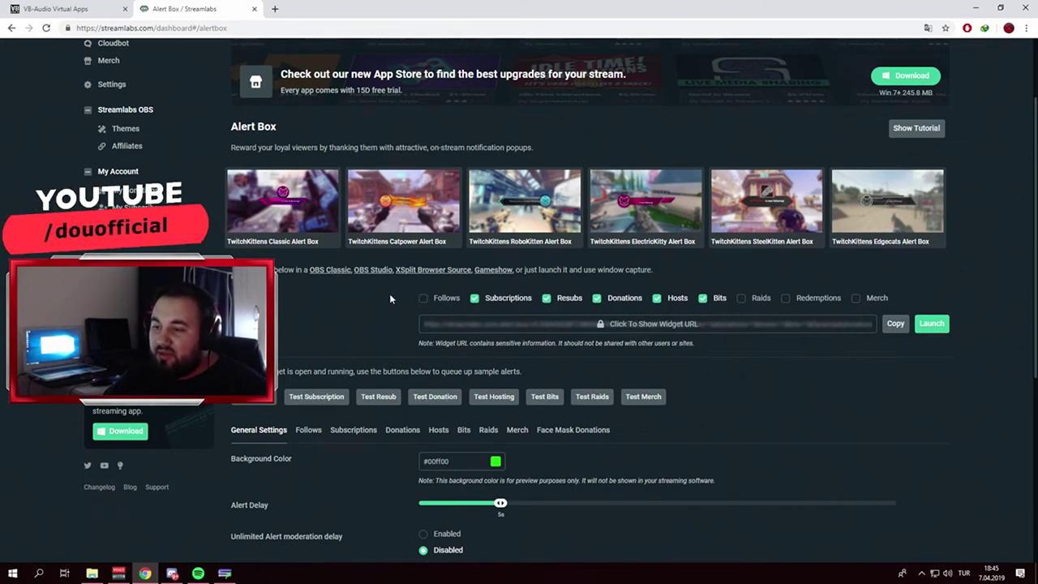
Launch the Alert Box widget in its own window and preview a test donation and a test subscription there before returning to the dashboard.
{"action": "left_click", "coordinate": [932, 324]}
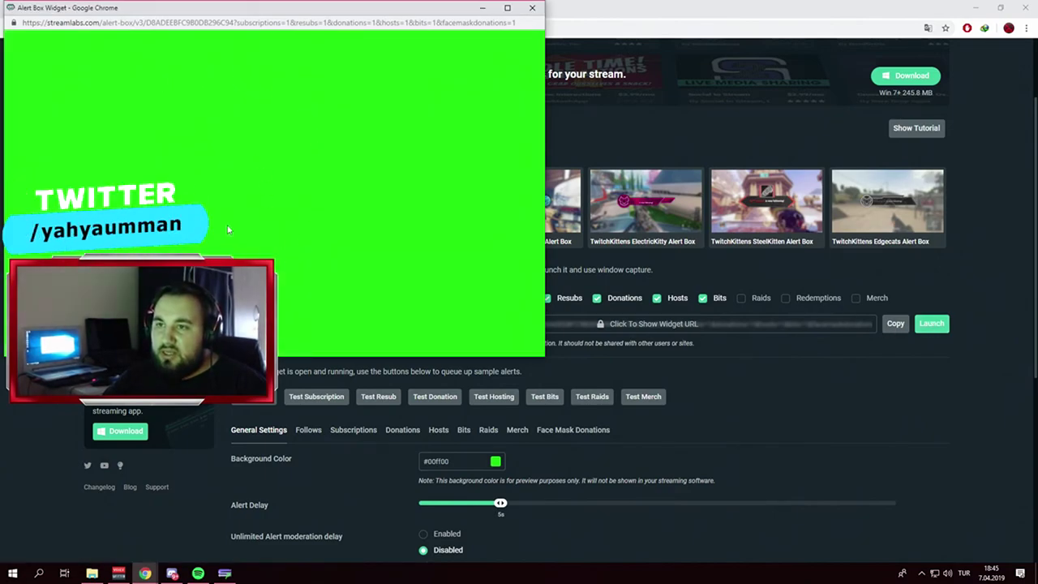
{"action": "left_click", "coordinate": [434, 396]}
{"action": "mouse_move", "coordinate": [145, 573]}
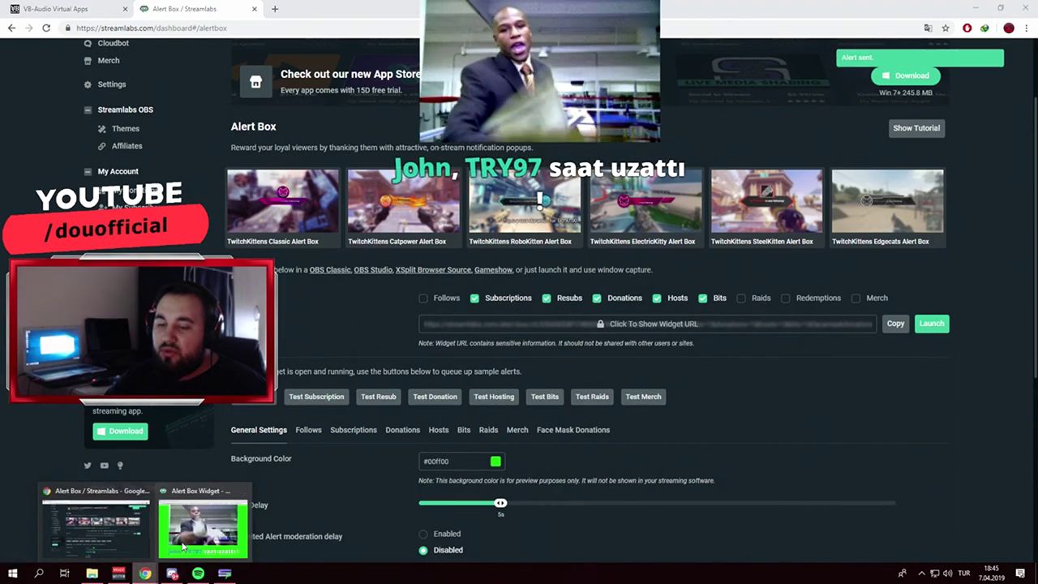
{"action": "left_click", "coordinate": [174, 511]}
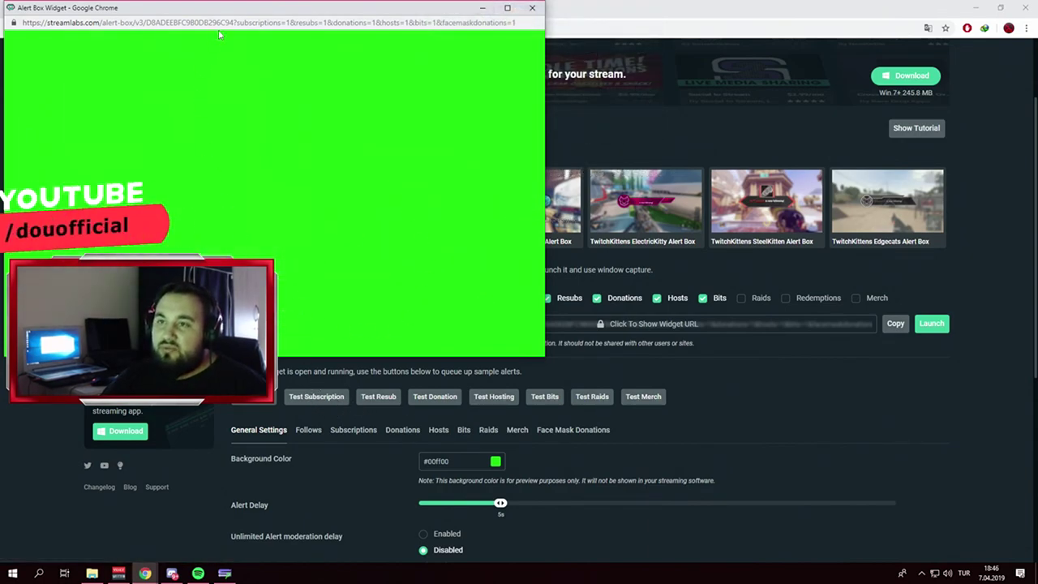
{"action": "left_click", "coordinate": [316, 396]}
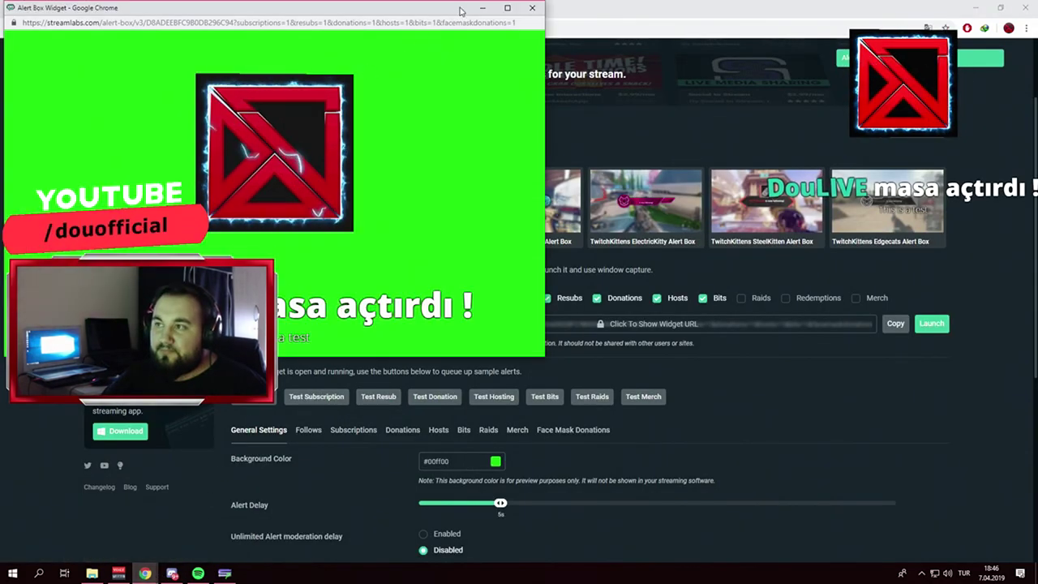
{"action": "key", "text": "alt+Tab"}
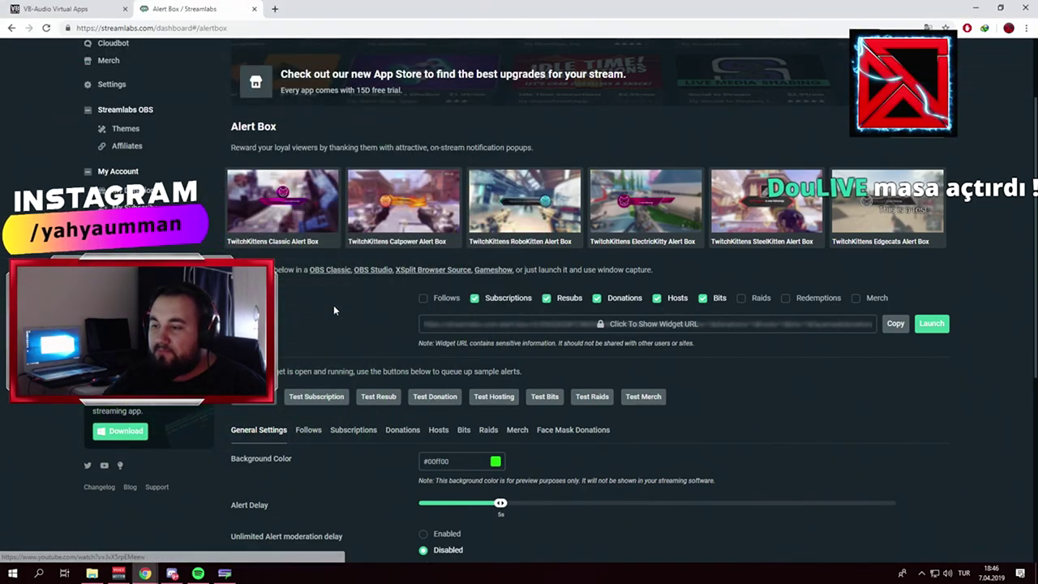